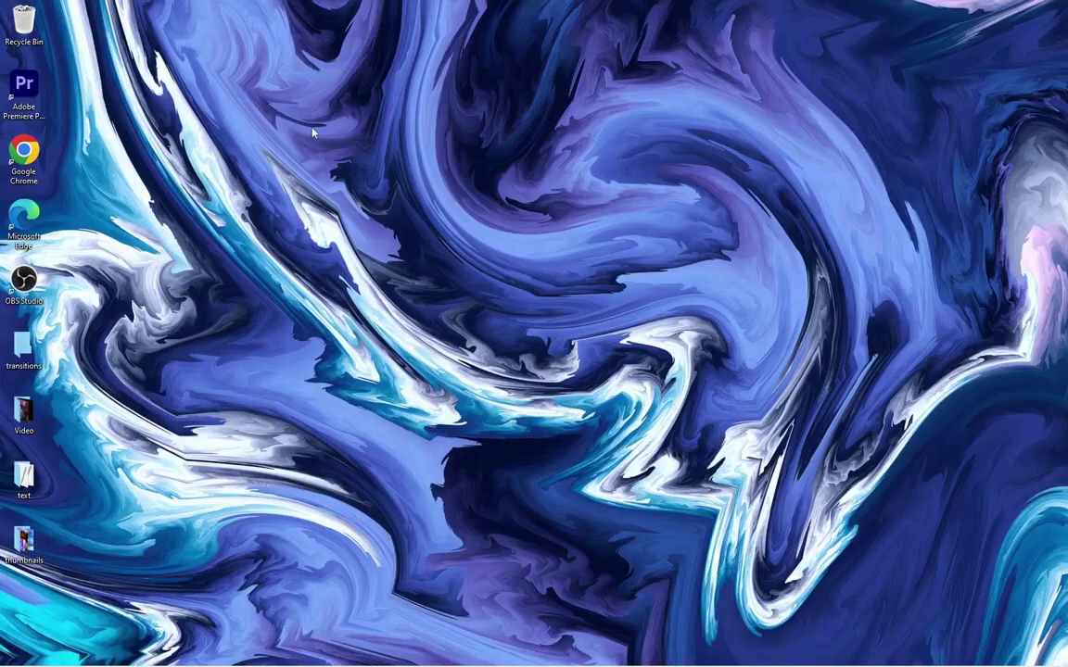
Hide the desktop icons, then unlock the taskbar and turn off taskbar auto-hide.
{"action": "right_click", "coordinate": [312, 132]}
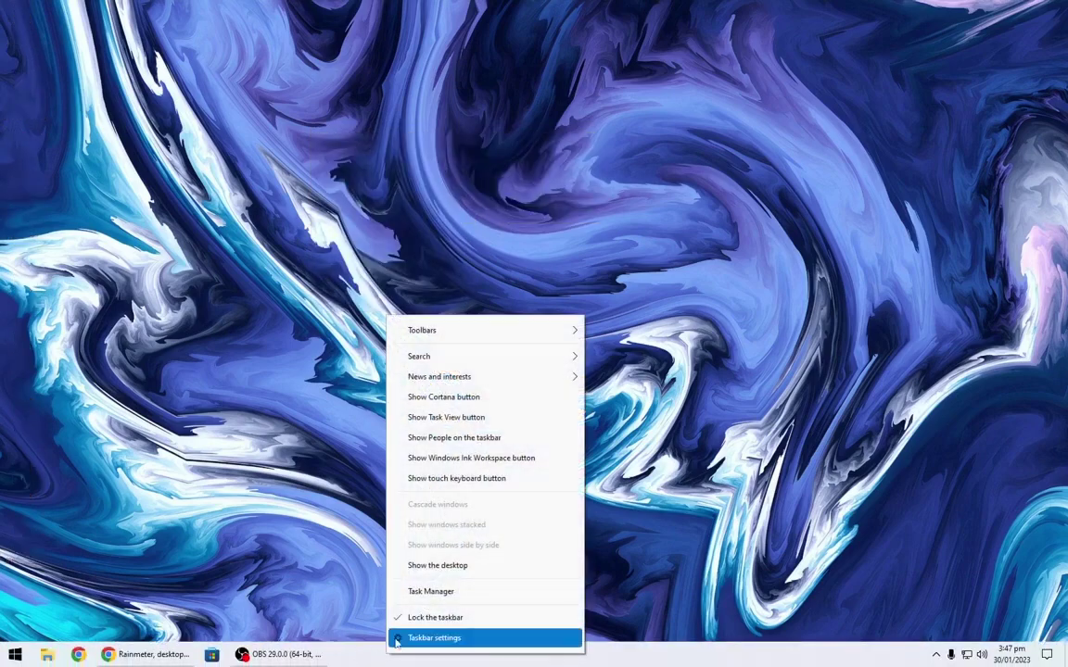
{"action": "left_click", "coordinate": [399, 638]}
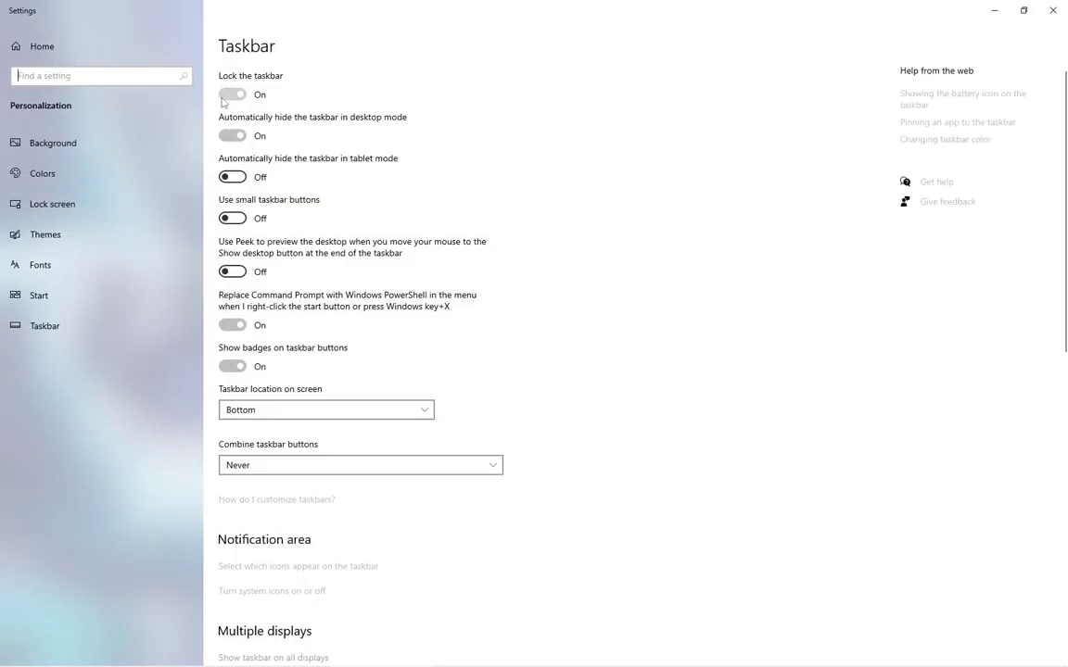
{"action": "left_click", "coordinate": [234, 94]}
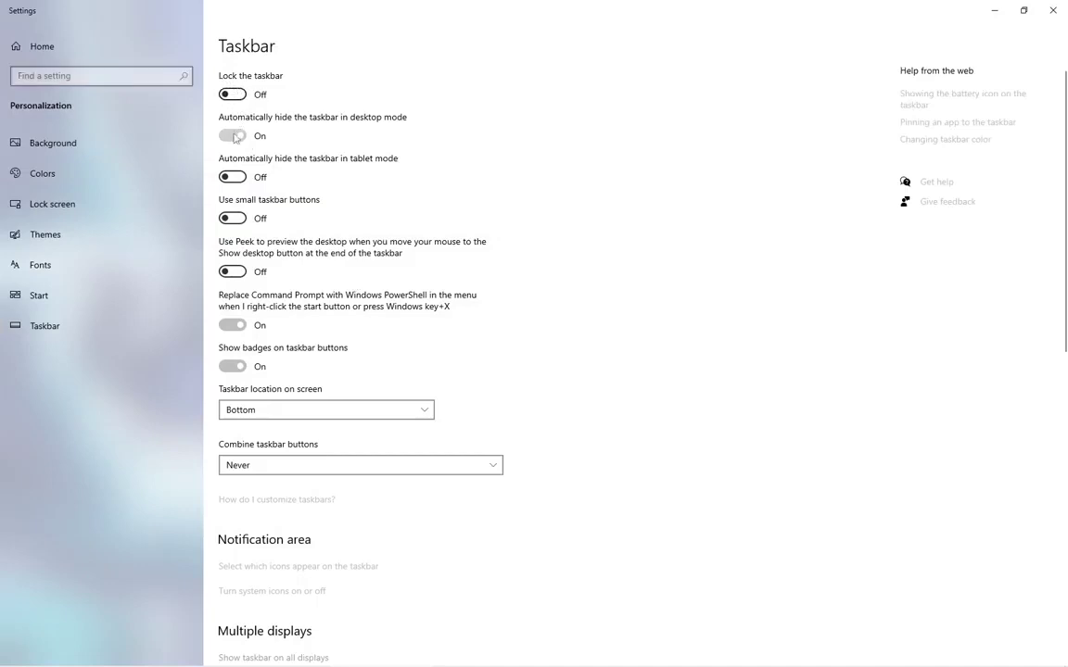
{"action": "left_click", "coordinate": [233, 137]}
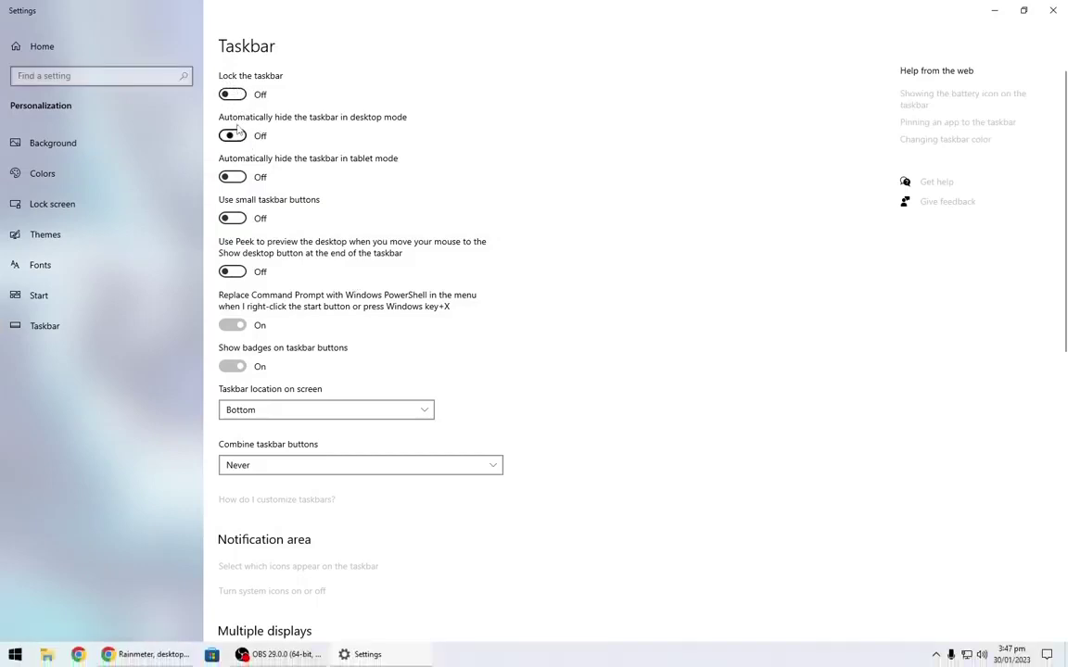
Set Combine taskbar buttons to Never and close Settings.
{"action": "left_click", "coordinate": [341, 466]}
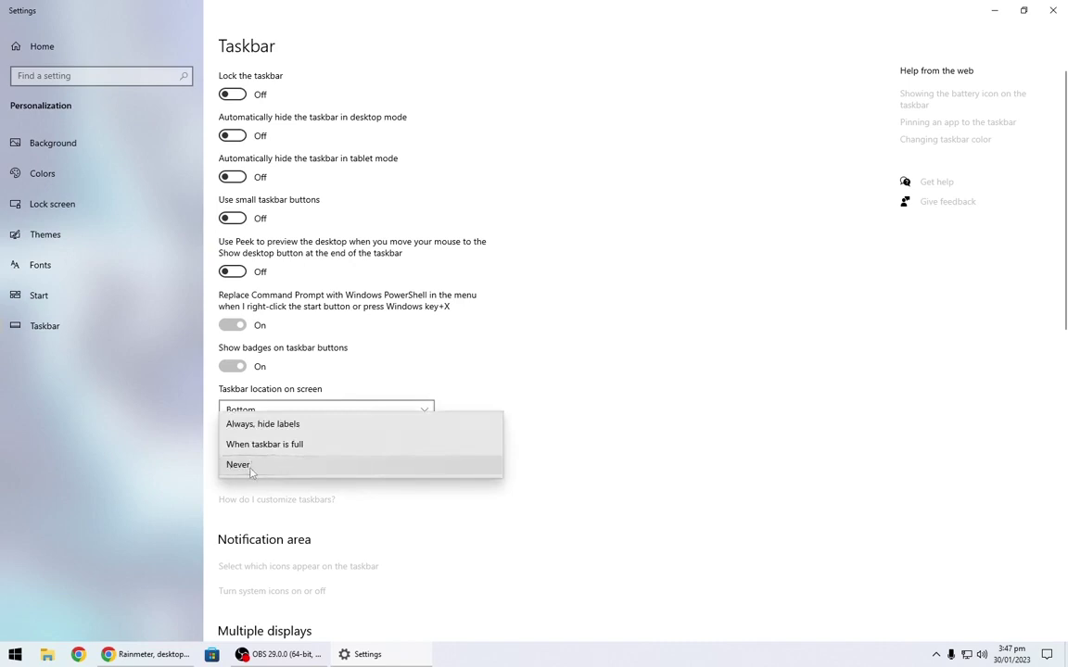
{"action": "left_click", "coordinate": [249, 466]}
{"action": "left_click", "coordinate": [248, 467]}
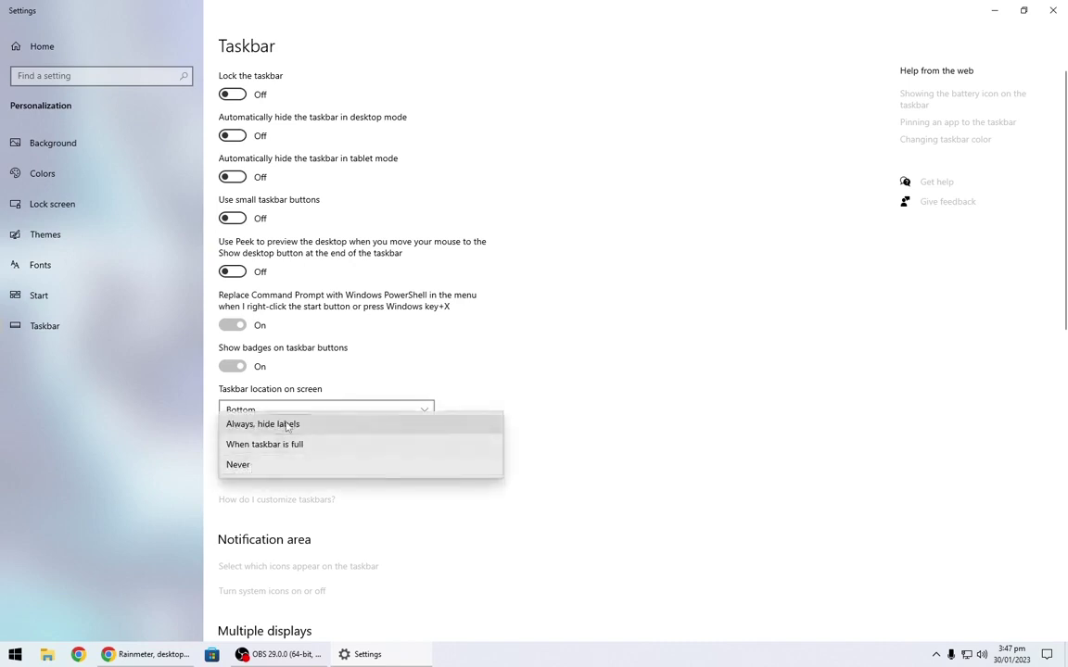
{"action": "left_click", "coordinate": [273, 464]}
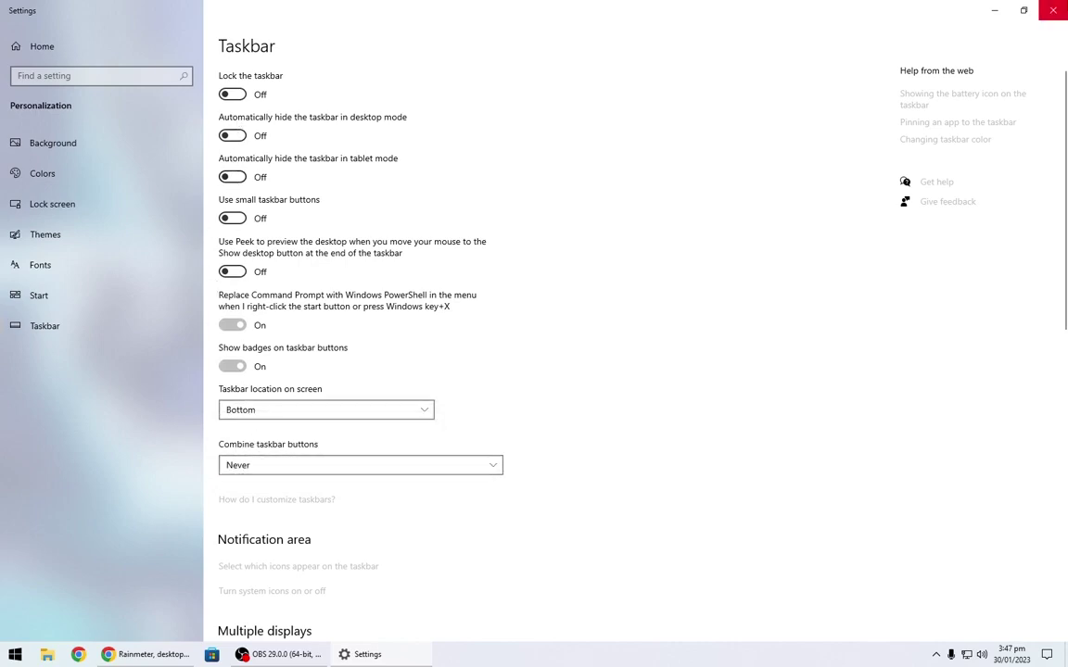
{"action": "left_click", "coordinate": [1053, 9]}
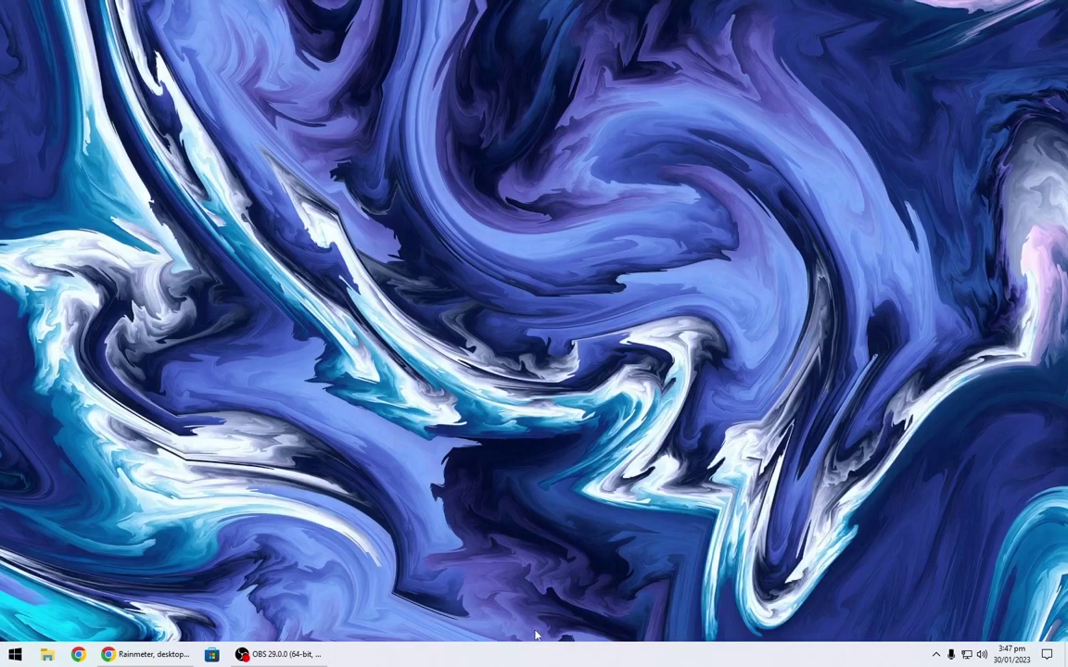
Add the Links toolbar, drag it to the far left, and drag the app buttons to the taskbar's centre.
{"action": "right_click", "coordinate": [534, 659]}
{"action": "mouse_move", "coordinate": [593, 331]}
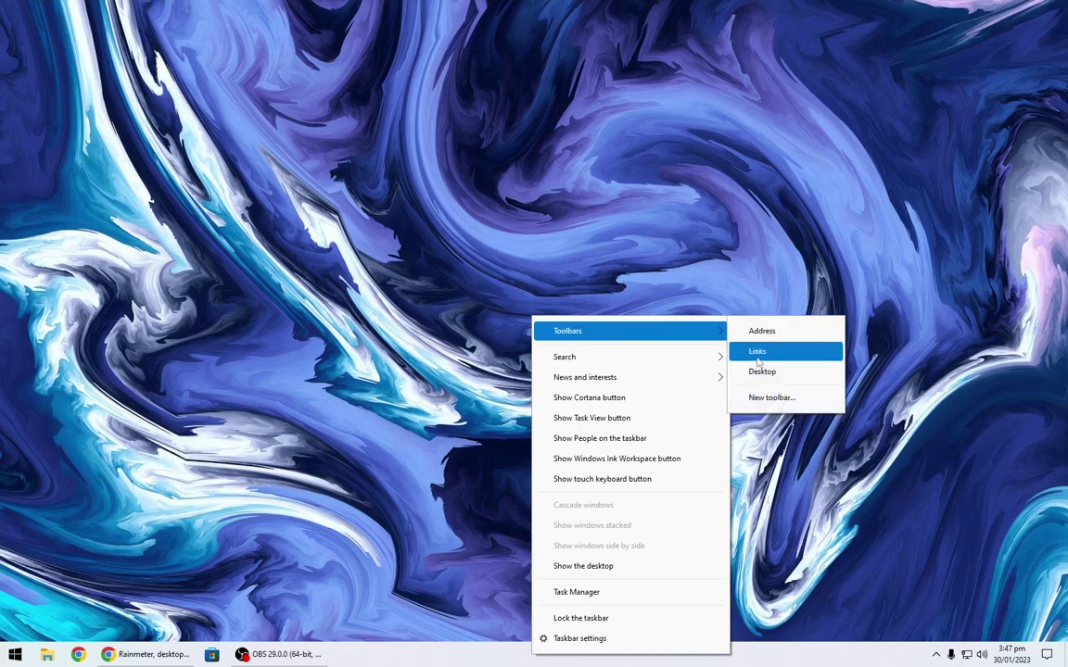
{"action": "left_click", "coordinate": [757, 351]}
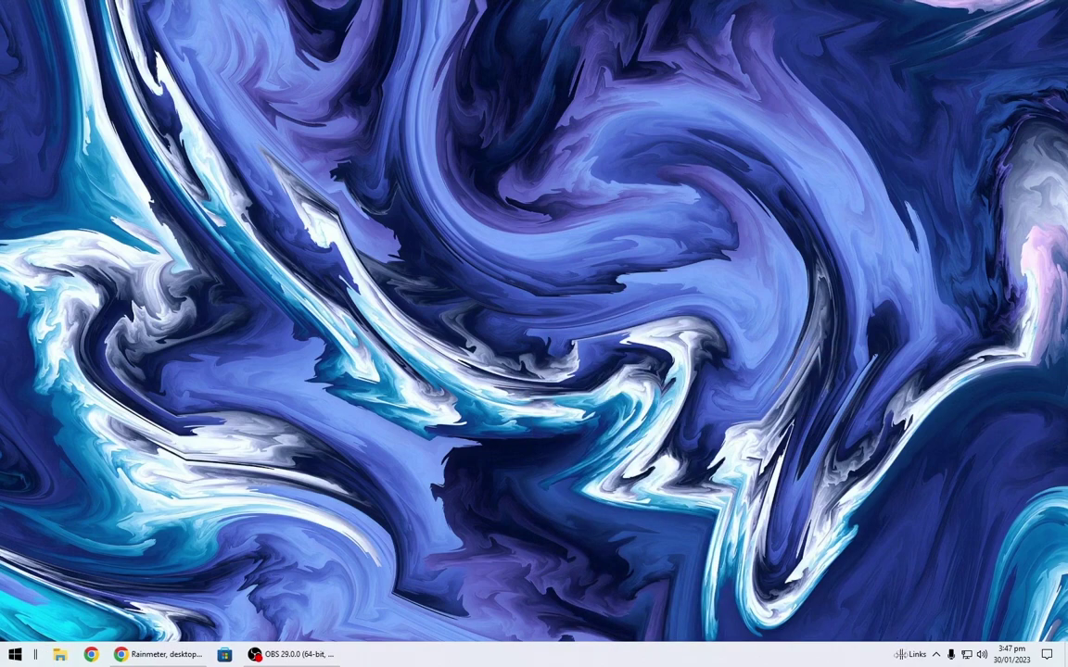
{"action": "left_click_drag", "start_coordinate": [876, 655], "coordinate": [81, 655]}
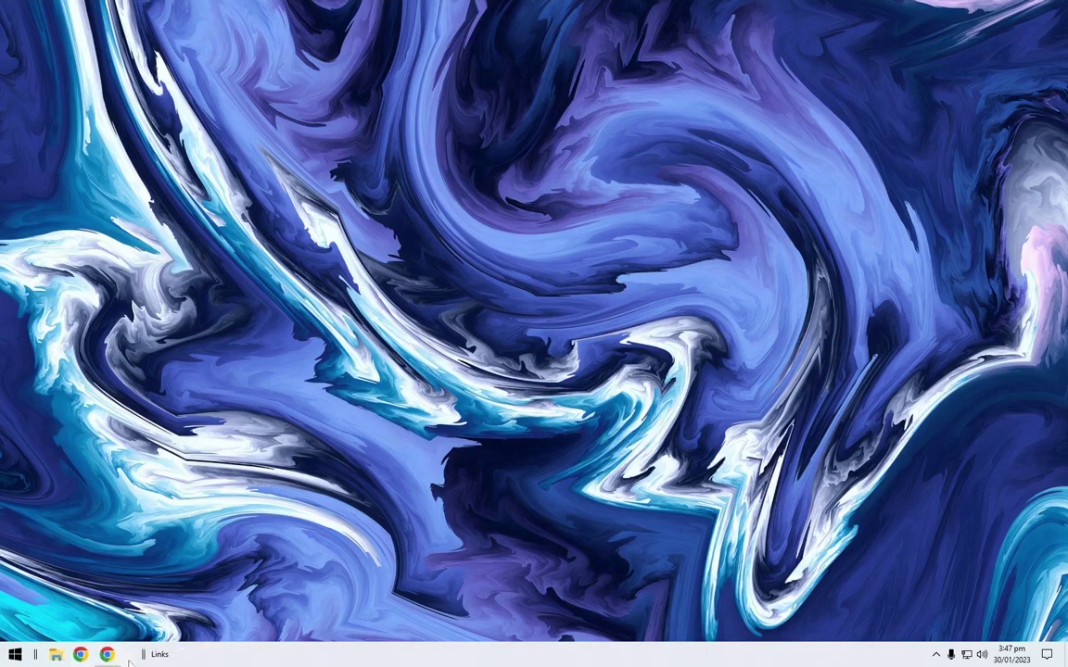
{"action": "left_click_drag", "start_coordinate": [144, 655], "coordinate": [34, 655]}
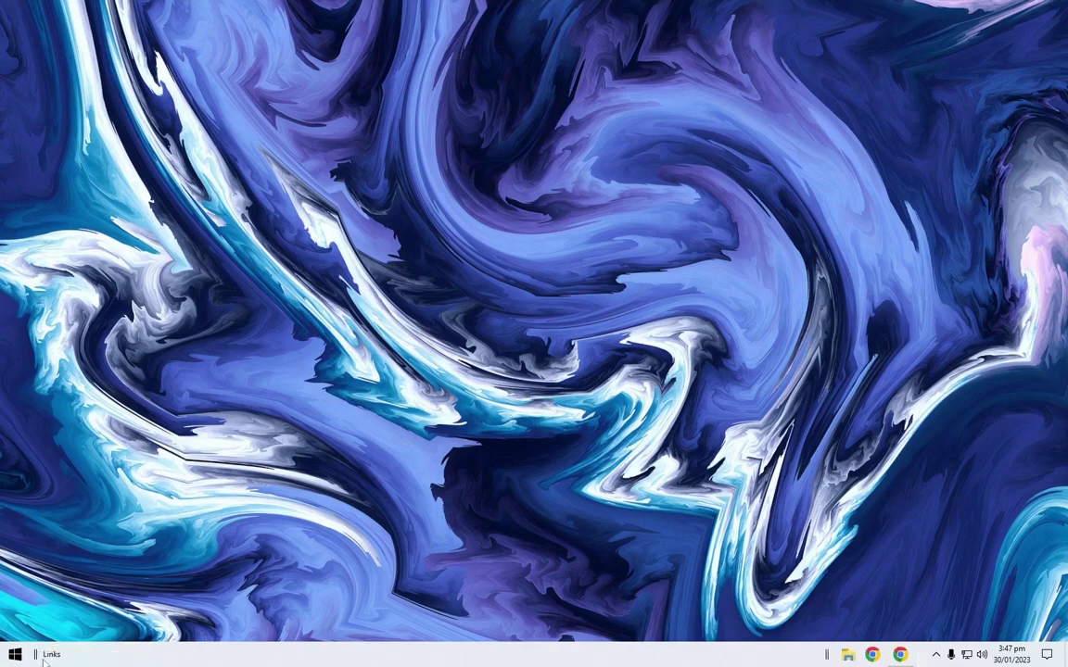
{"action": "left_click_drag", "start_coordinate": [823, 654], "coordinate": [464, 655]}
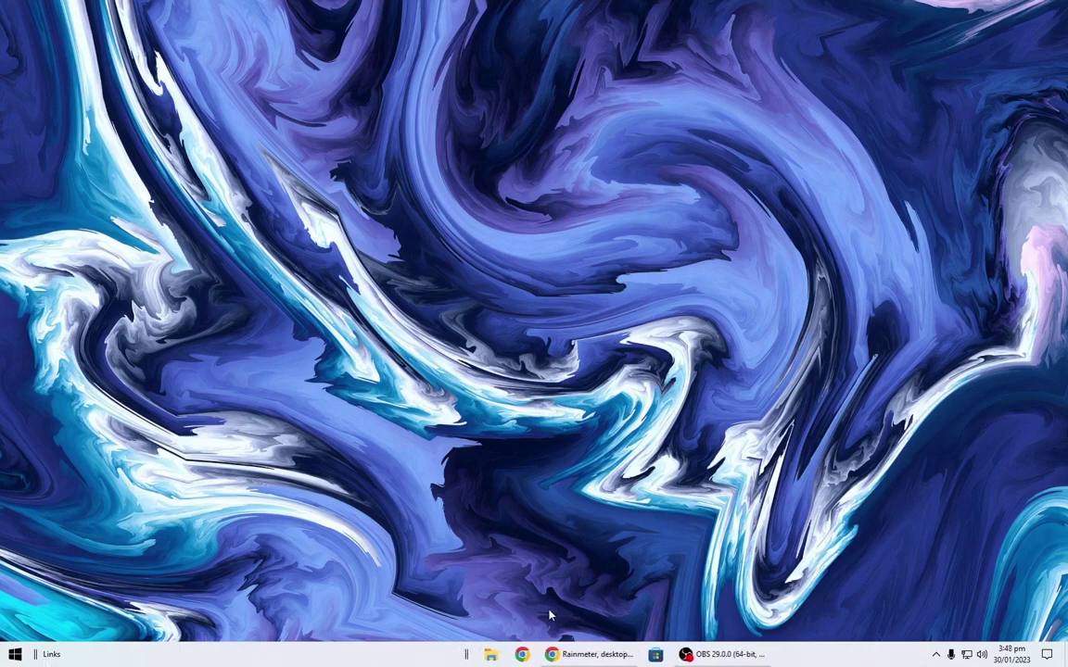
Lock the taskbar, turn auto-hide back on, and always combine buttons with labels hidden.
{"action": "right_click", "coordinate": [909, 649]}
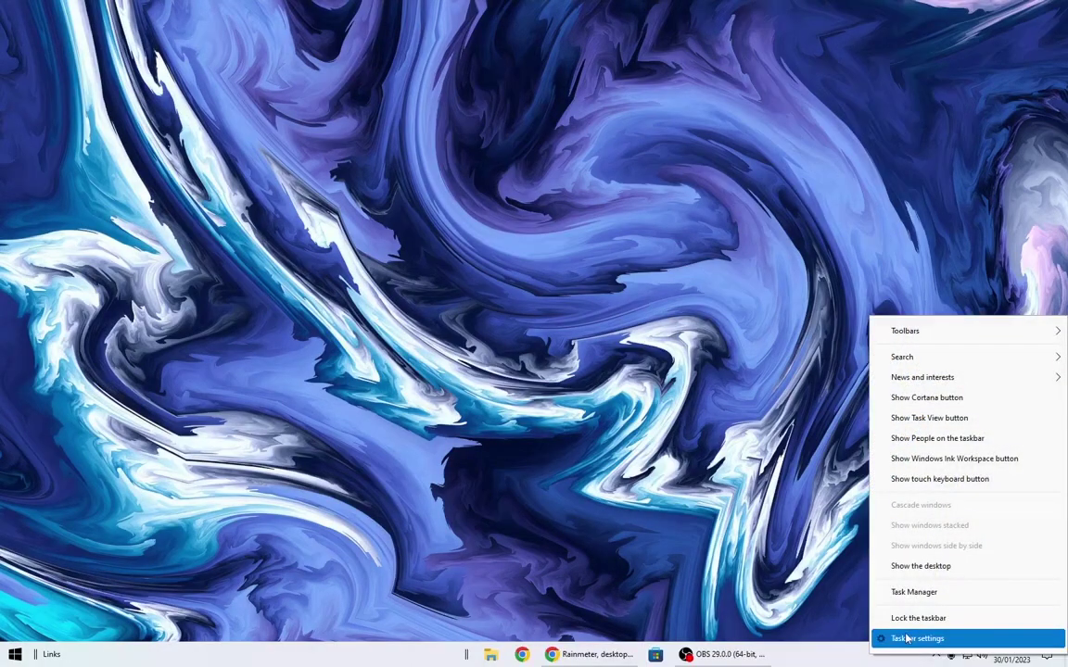
{"action": "left_click", "coordinate": [913, 638]}
{"action": "left_click", "coordinate": [237, 96]}
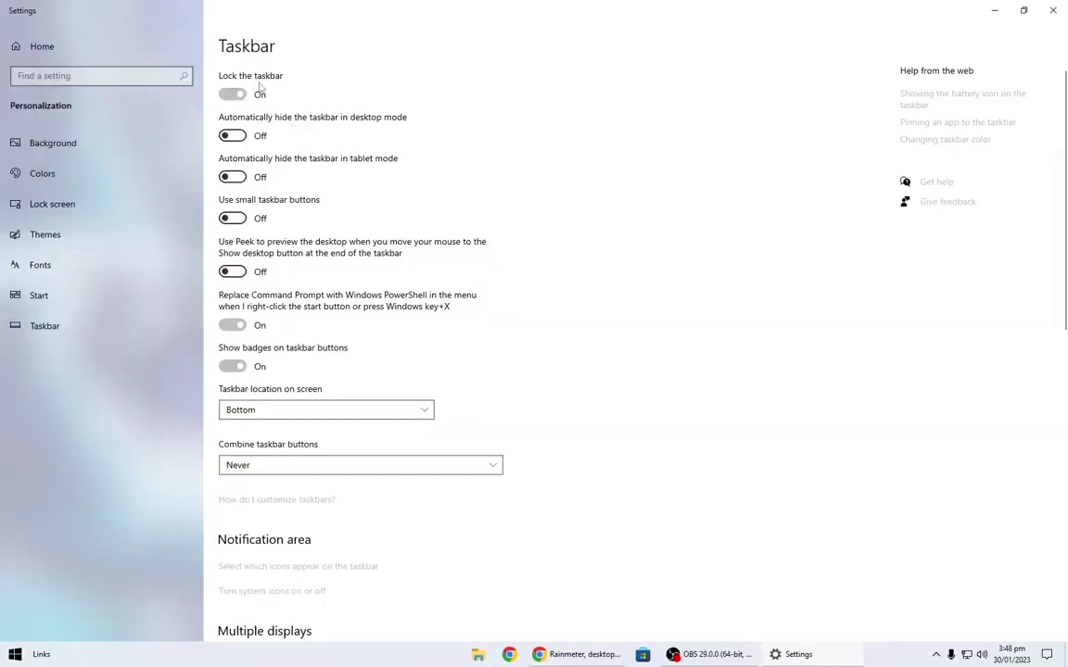
{"action": "left_click", "coordinate": [233, 136]}
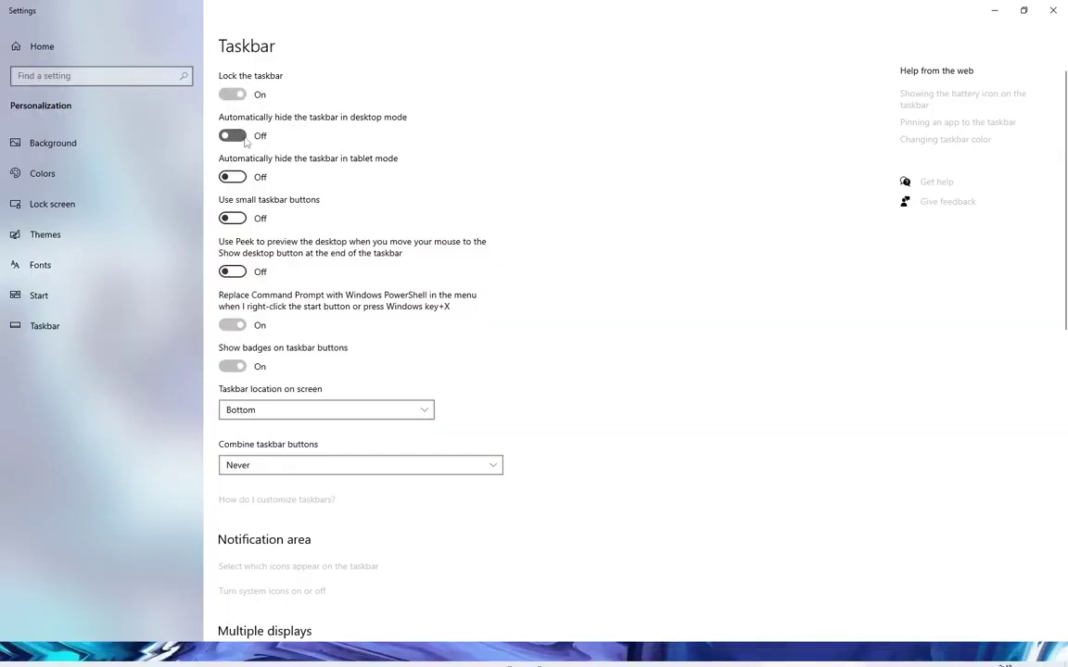
{"action": "left_click", "coordinate": [275, 465]}
{"action": "left_click", "coordinate": [269, 428]}
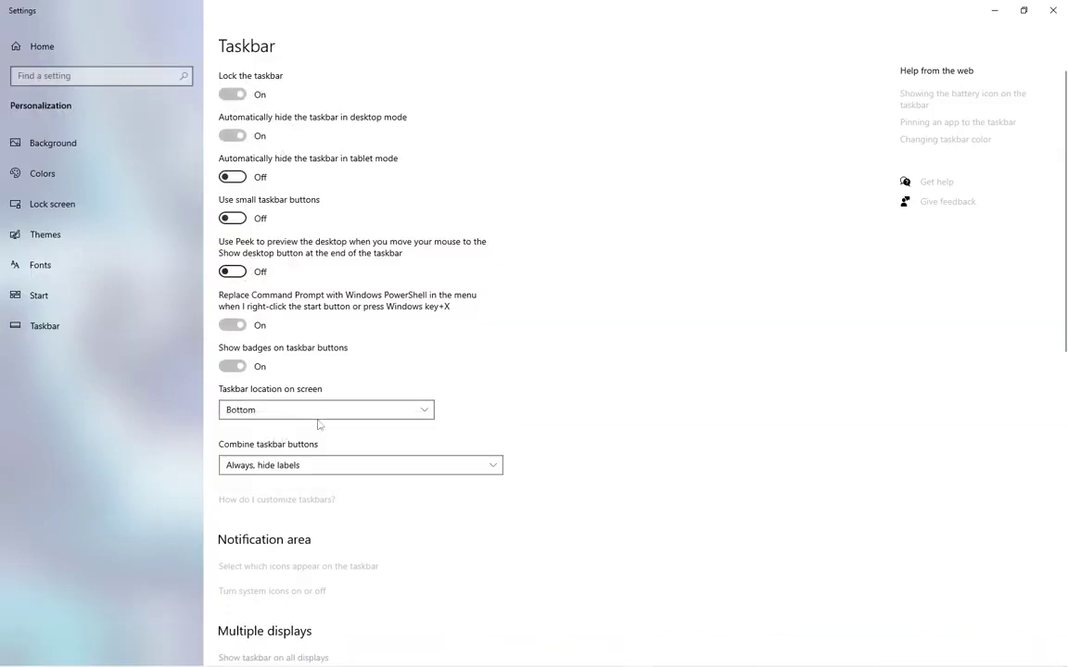
{"action": "left_click", "coordinate": [1053, 10]}
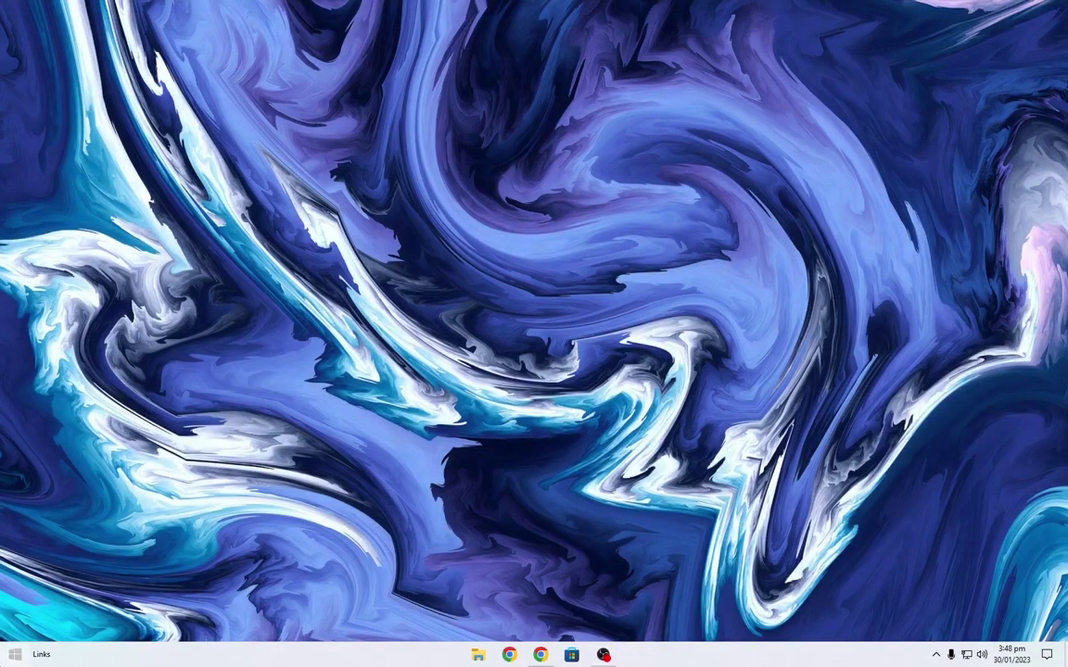
Search Microsoft Store for Lively Wallpaper and open the installed app from its page.
{"action": "key", "text": "super"}
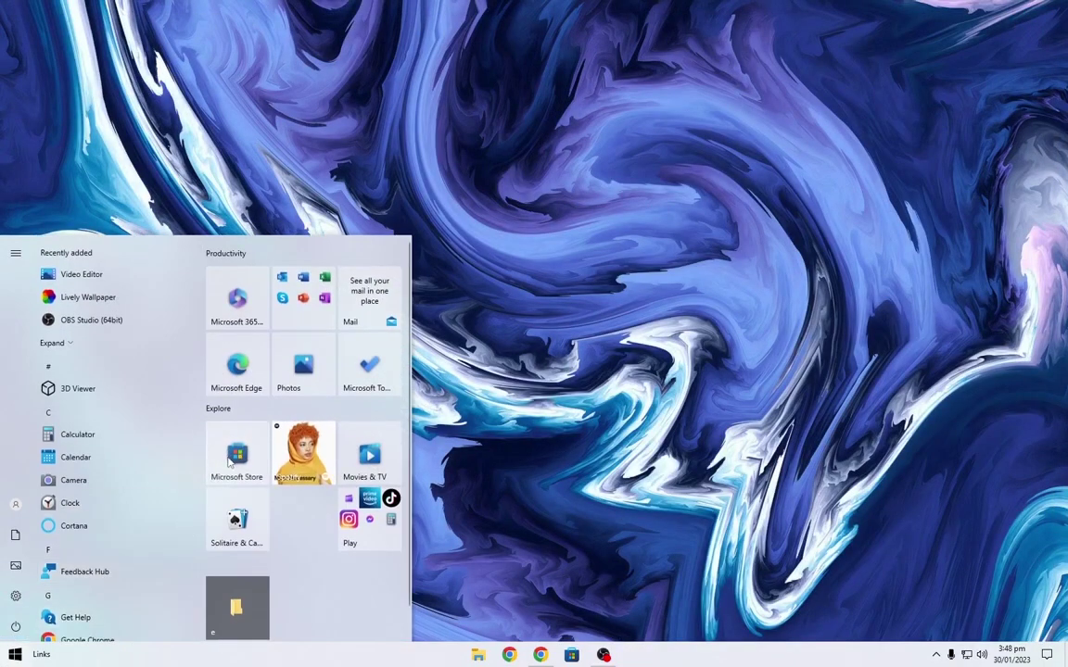
{"action": "left_click", "coordinate": [231, 461]}
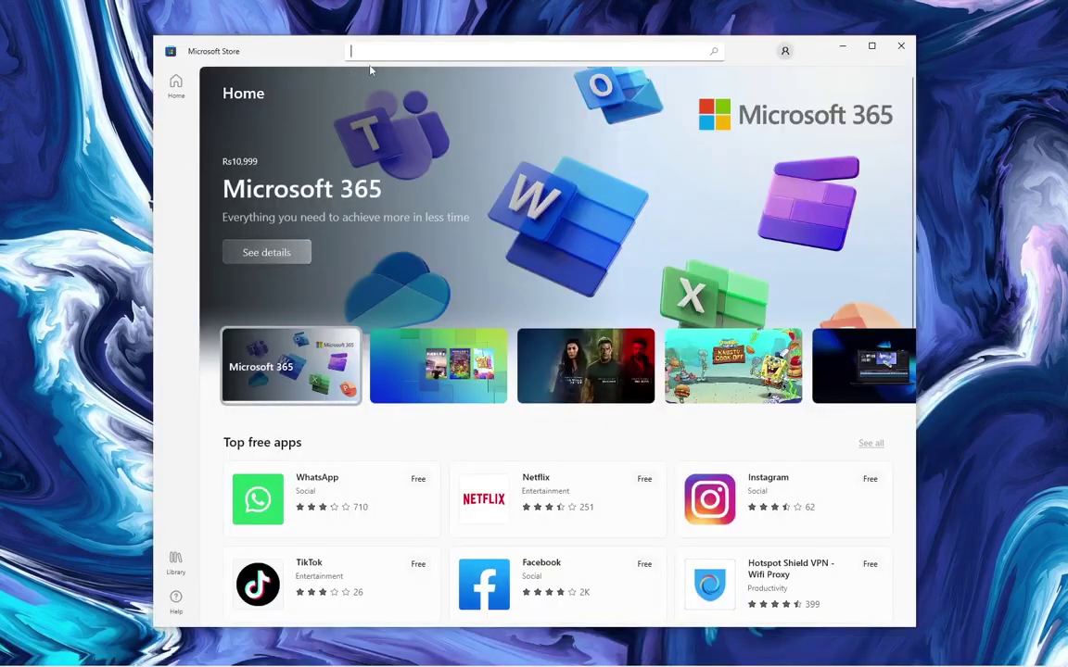
{"action": "type", "text": "lin"}
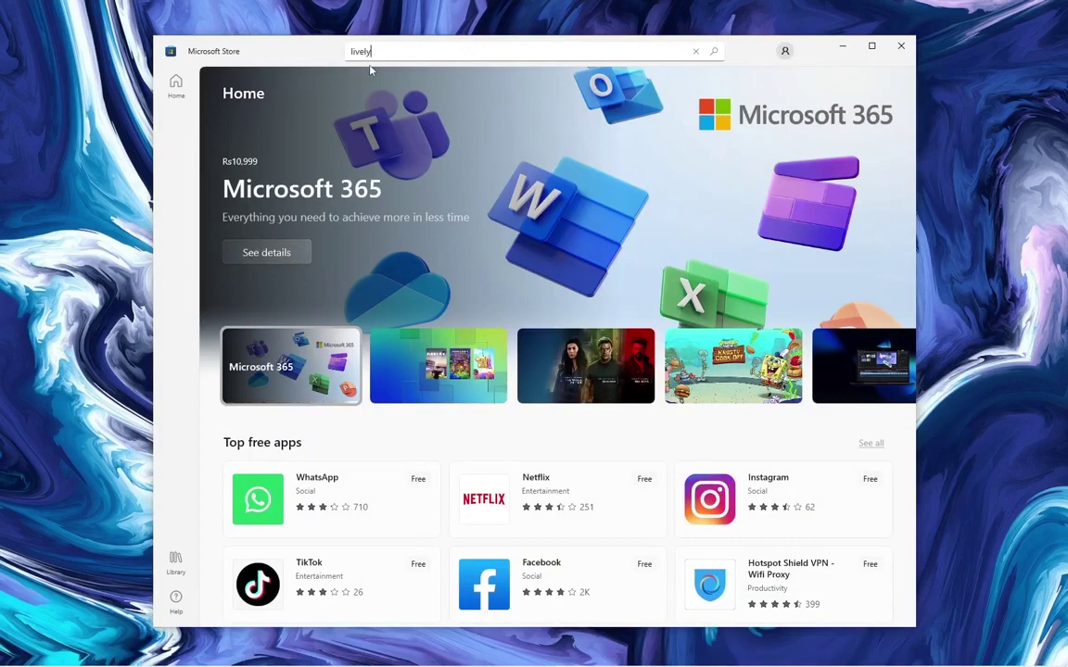
{"action": "type", "text": " wallpa"}
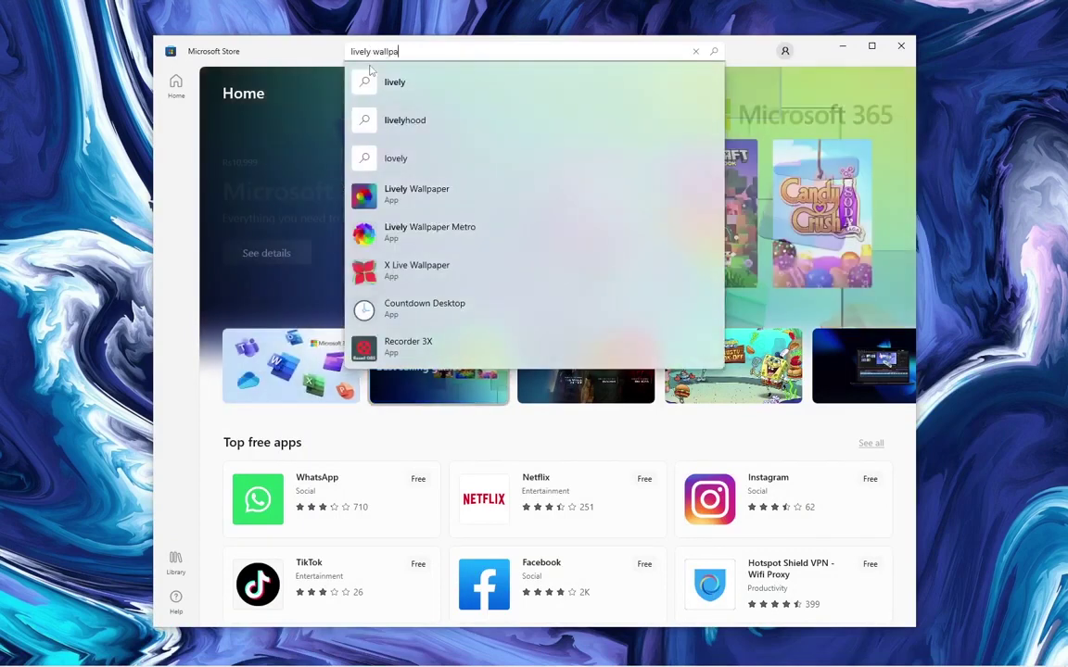
{"action": "left_click", "coordinate": [398, 200]}
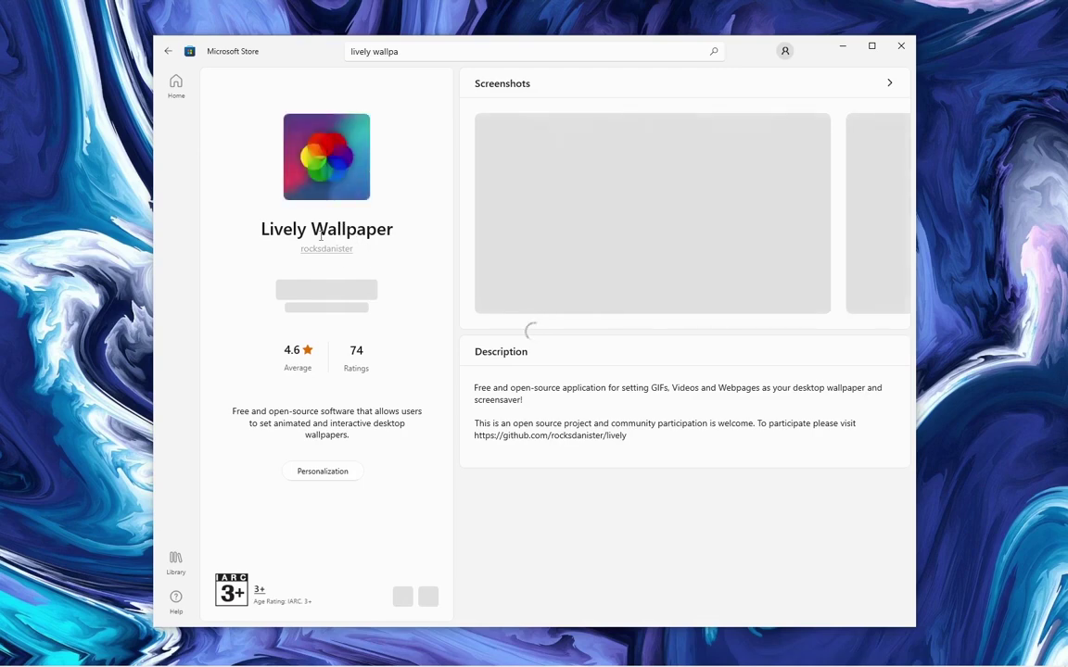
{"action": "left_click_drag", "start_coordinate": [261, 230], "coordinate": [402, 237]}
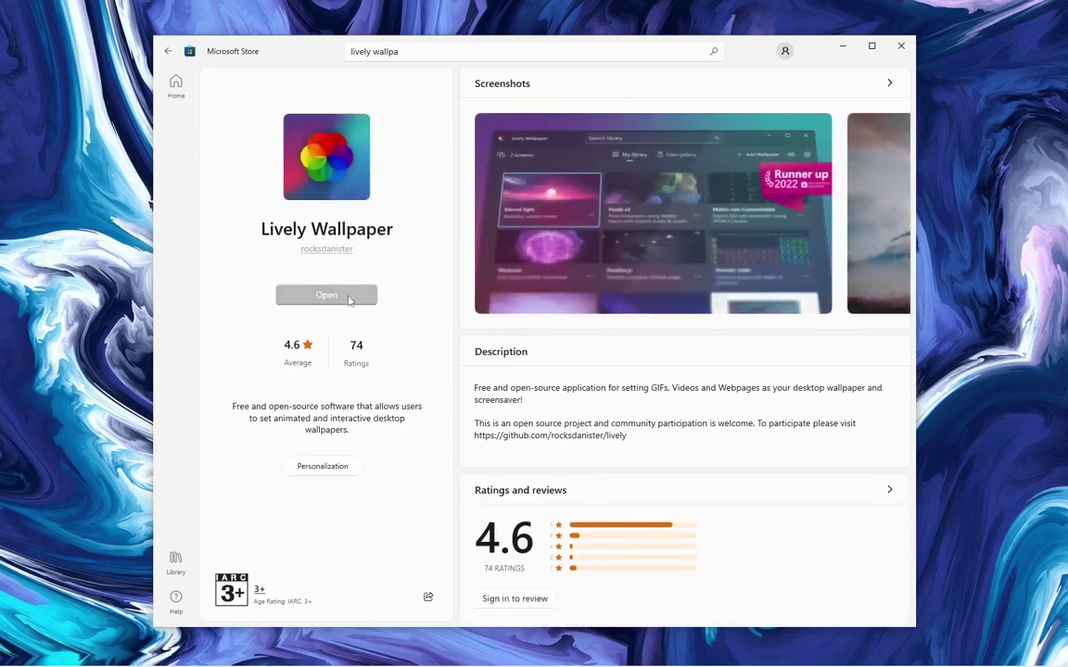
{"action": "left_click", "coordinate": [349, 299]}
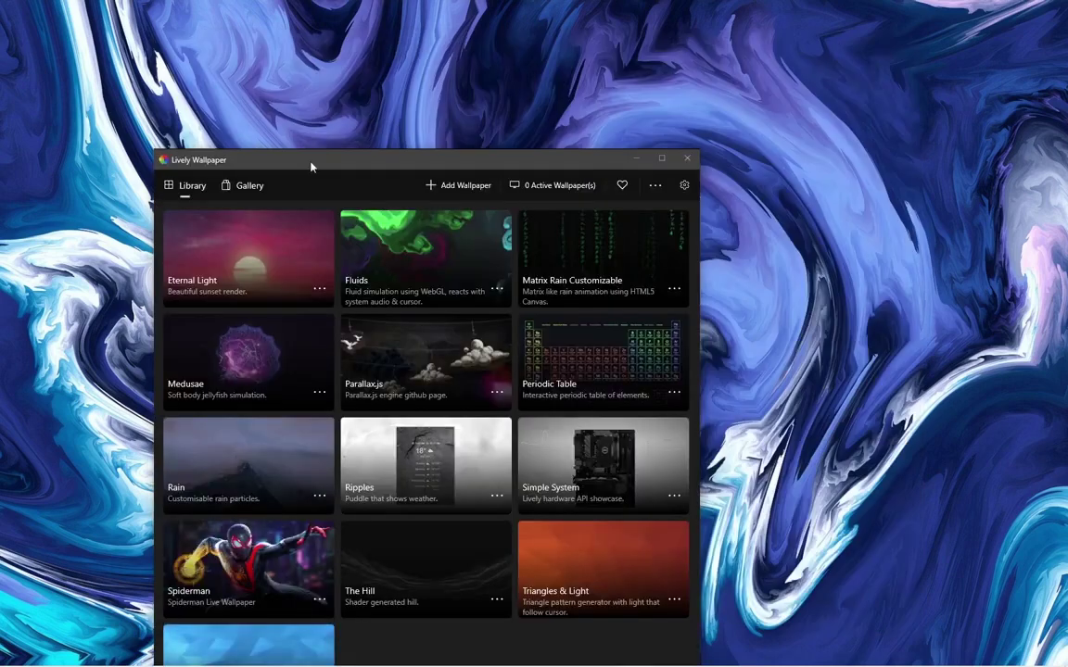
Set Lively's System taskbar theme to Clear.
{"action": "left_click_drag", "start_coordinate": [310, 167], "coordinate": [448, 72]}
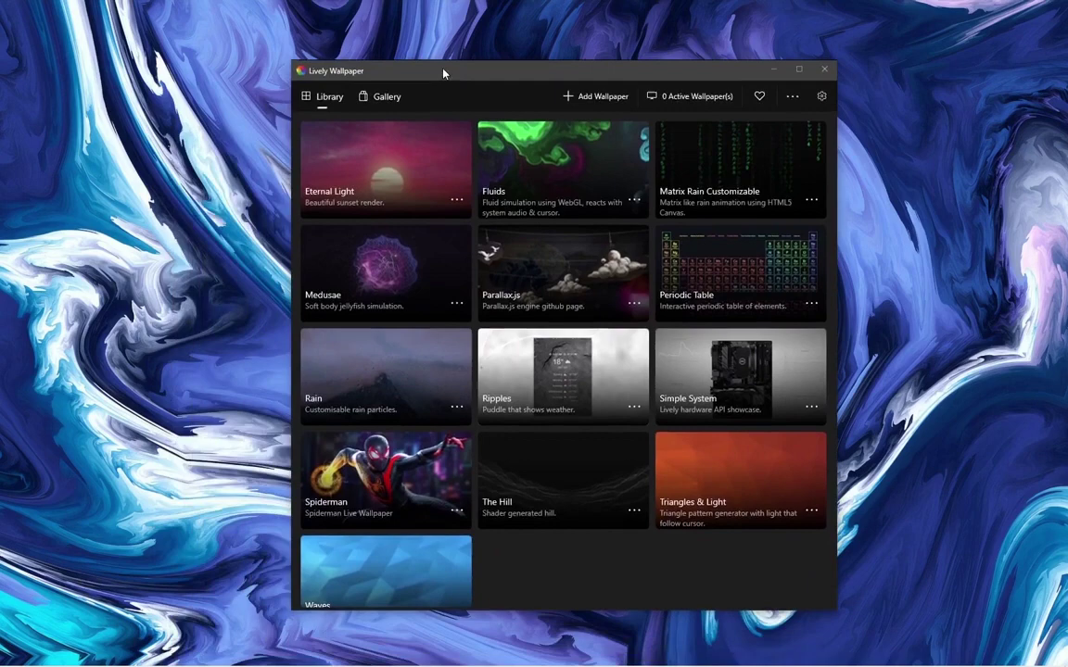
{"action": "left_click", "coordinate": [826, 97]}
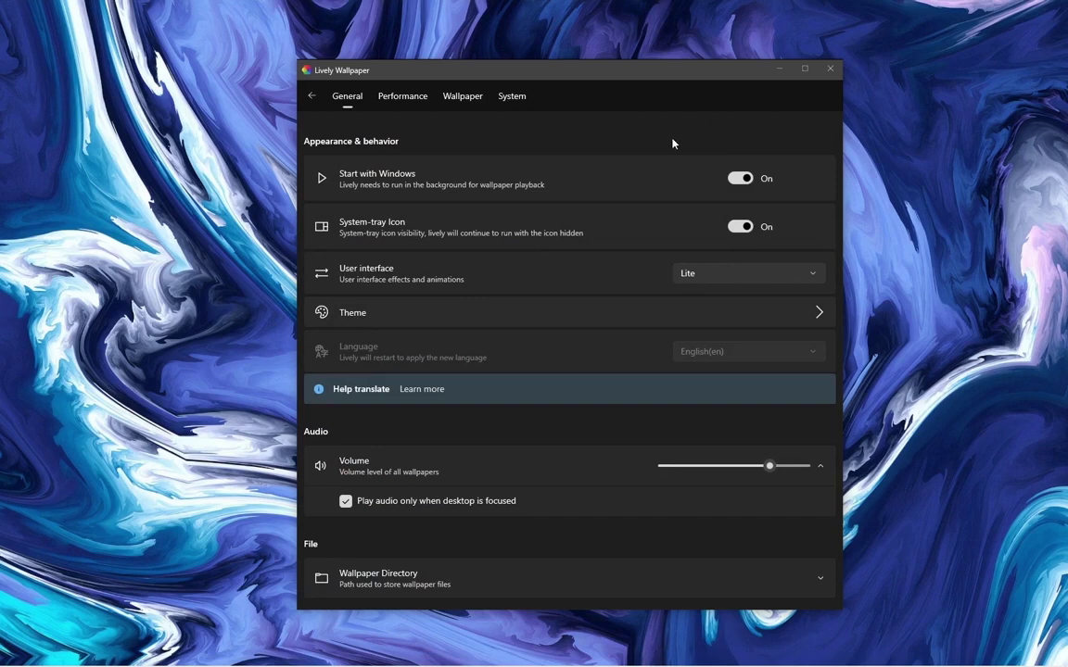
{"action": "left_click", "coordinate": [509, 97]}
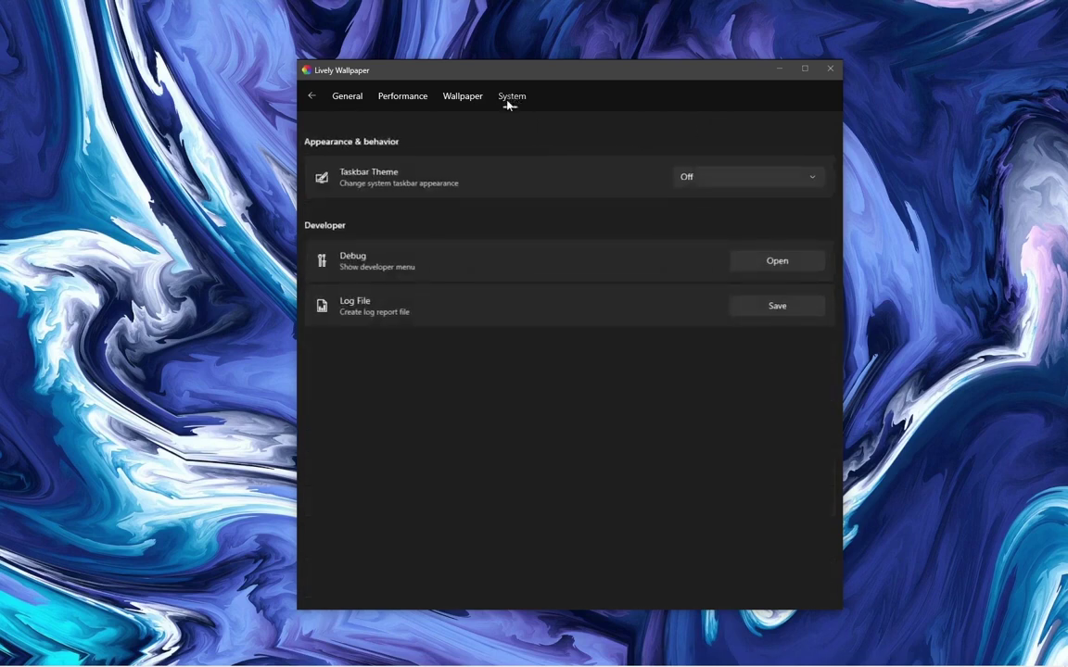
{"action": "left_click", "coordinate": [685, 174]}
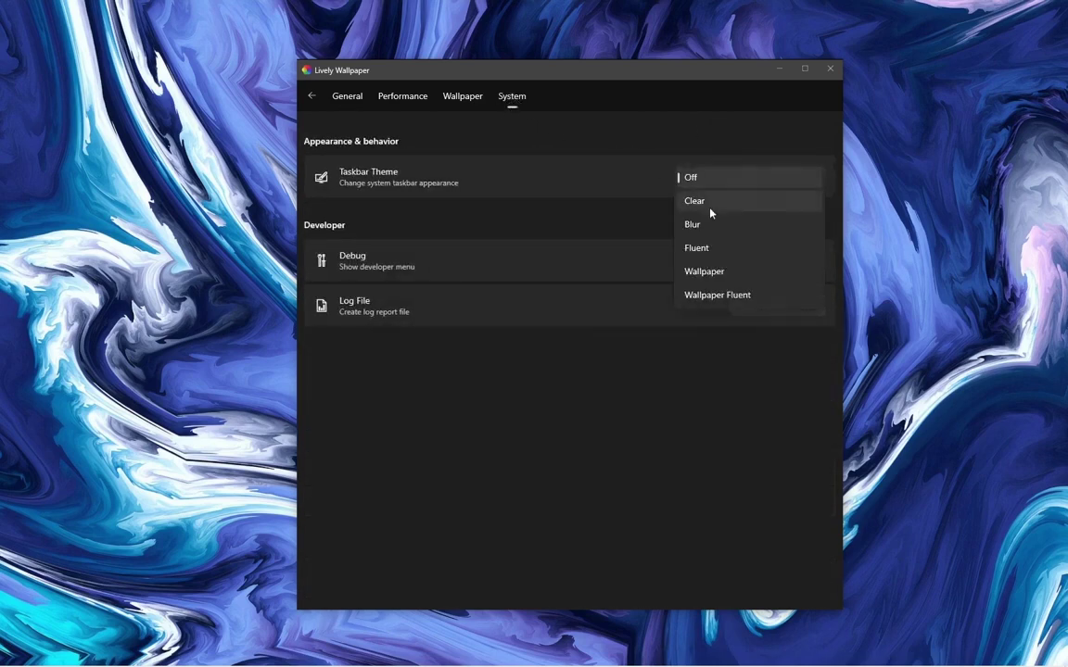
{"action": "left_click", "coordinate": [709, 202]}
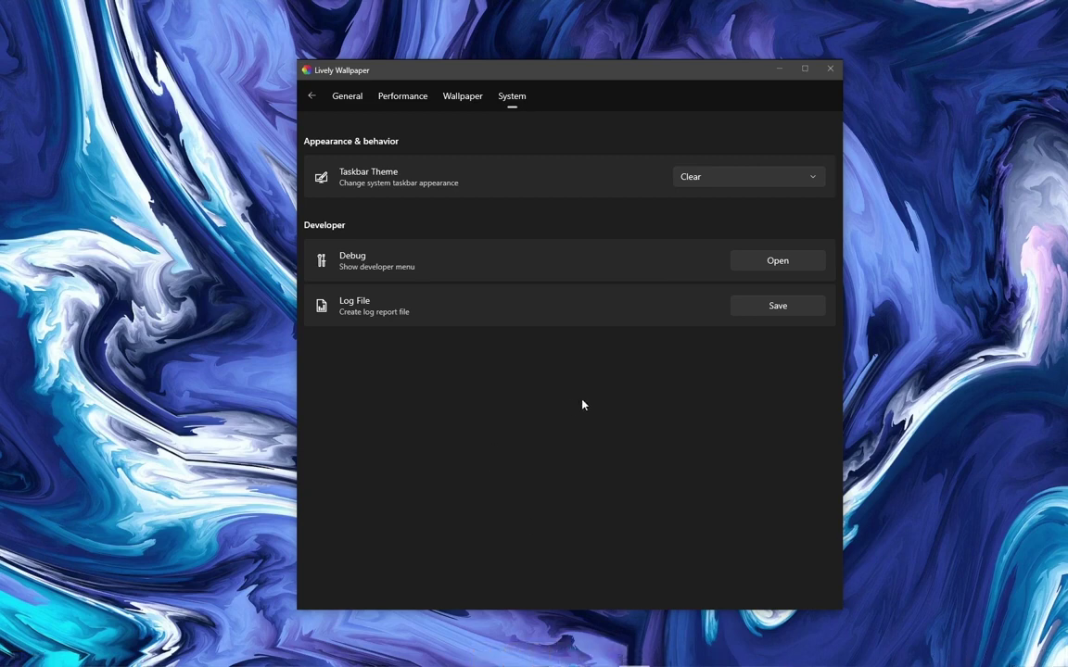
Set the Performance option for a focused application to Pause.
{"action": "left_click", "coordinate": [399, 96]}
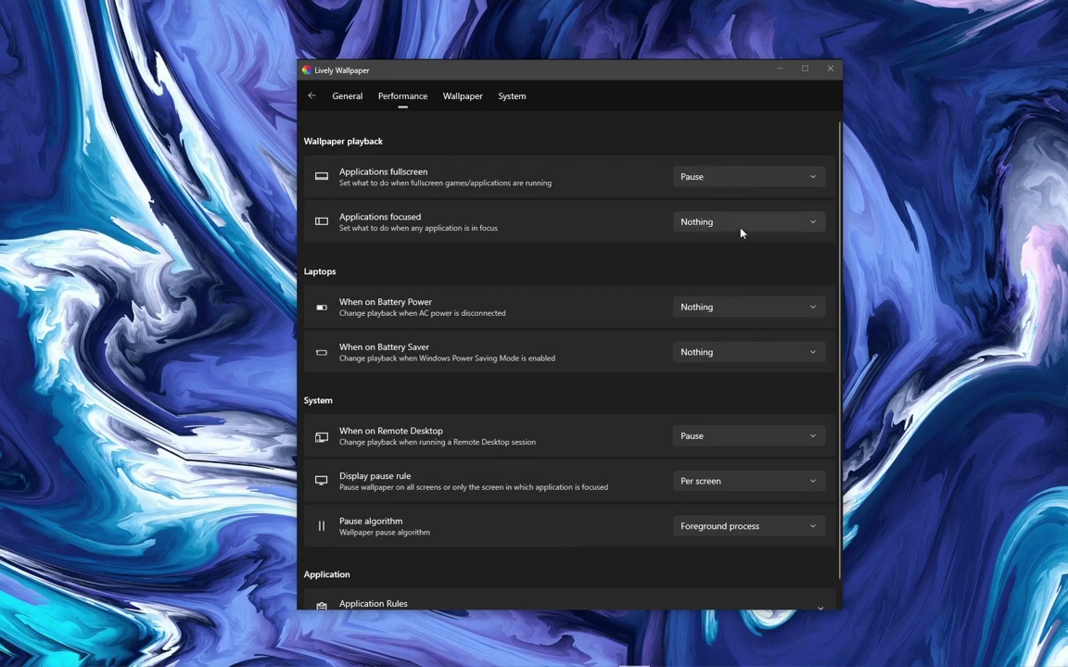
{"action": "left_click", "coordinate": [741, 233]}
{"action": "left_click", "coordinate": [696, 200]}
{"action": "left_click", "coordinate": [715, 233]}
Apply the Fluids wallpaper from the Lively library and minimize the Lively window.
{"action": "left_click", "coordinate": [312, 96]}
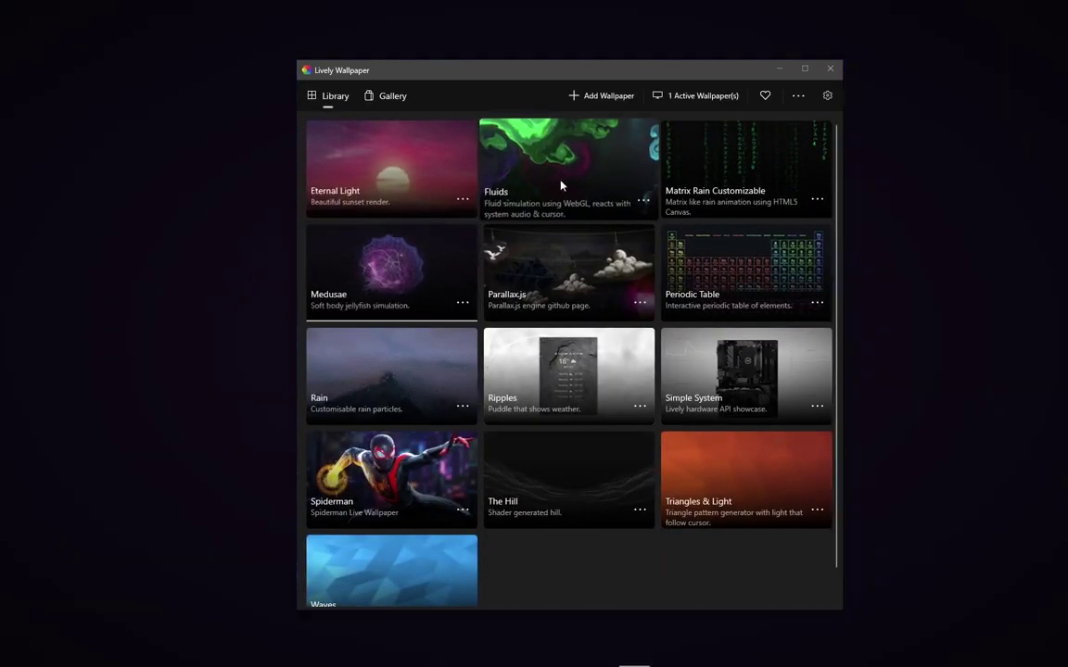
{"action": "left_click", "coordinate": [560, 186]}
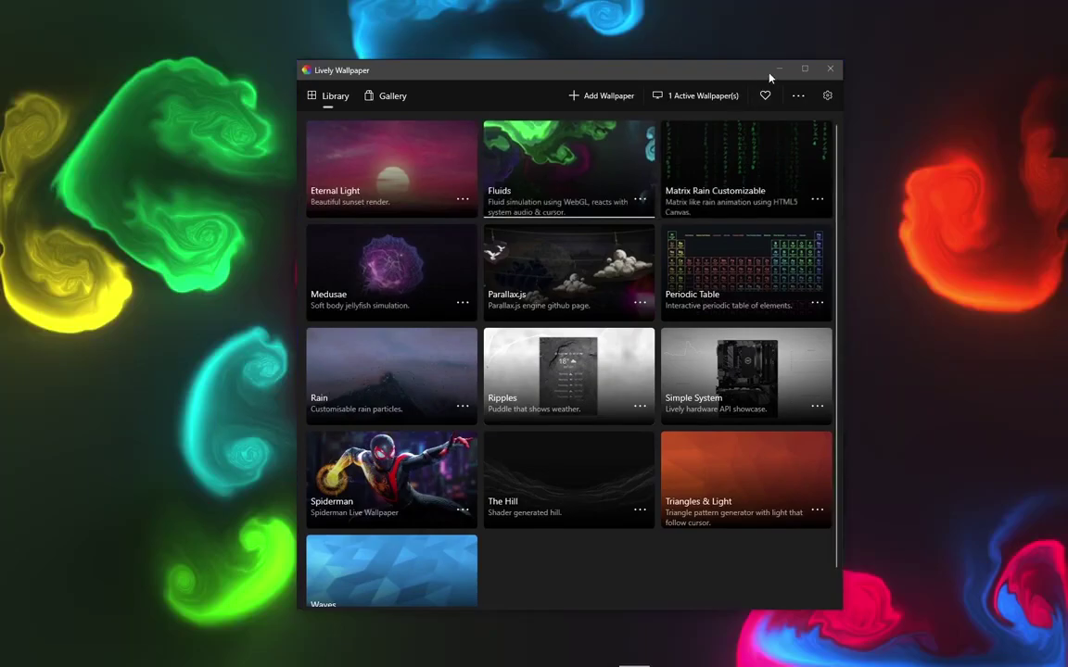
{"action": "left_click", "coordinate": [777, 69]}
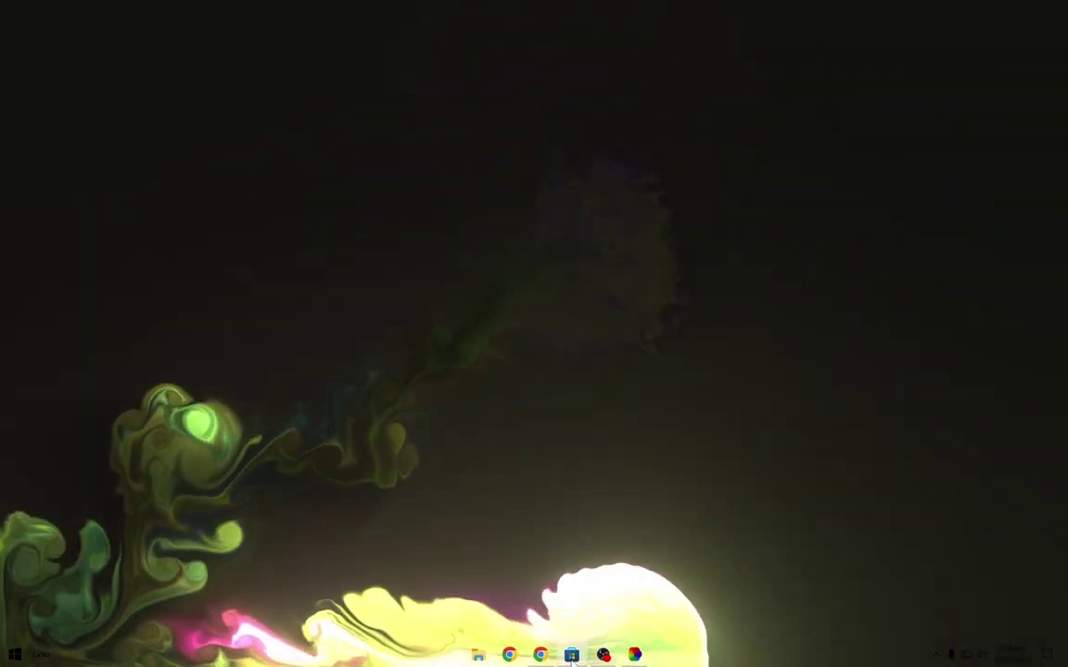
Restore and maximize Chrome, then download the Rainmeter installer from rainmeter.net.
{"action": "left_click", "coordinate": [541, 656]}
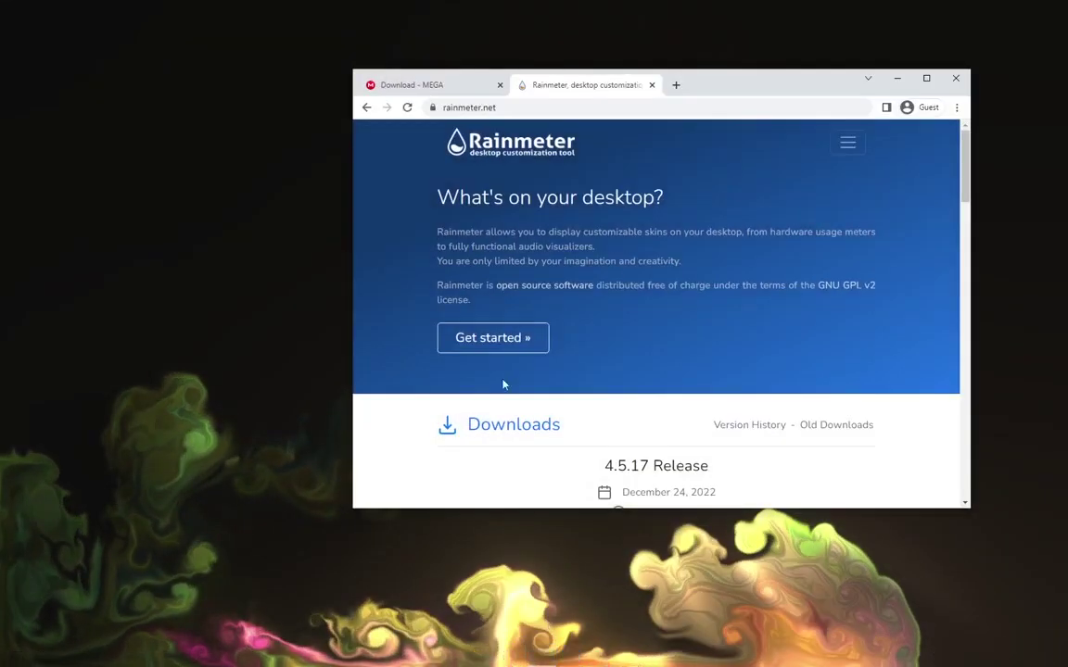
{"action": "left_click", "coordinate": [926, 79]}
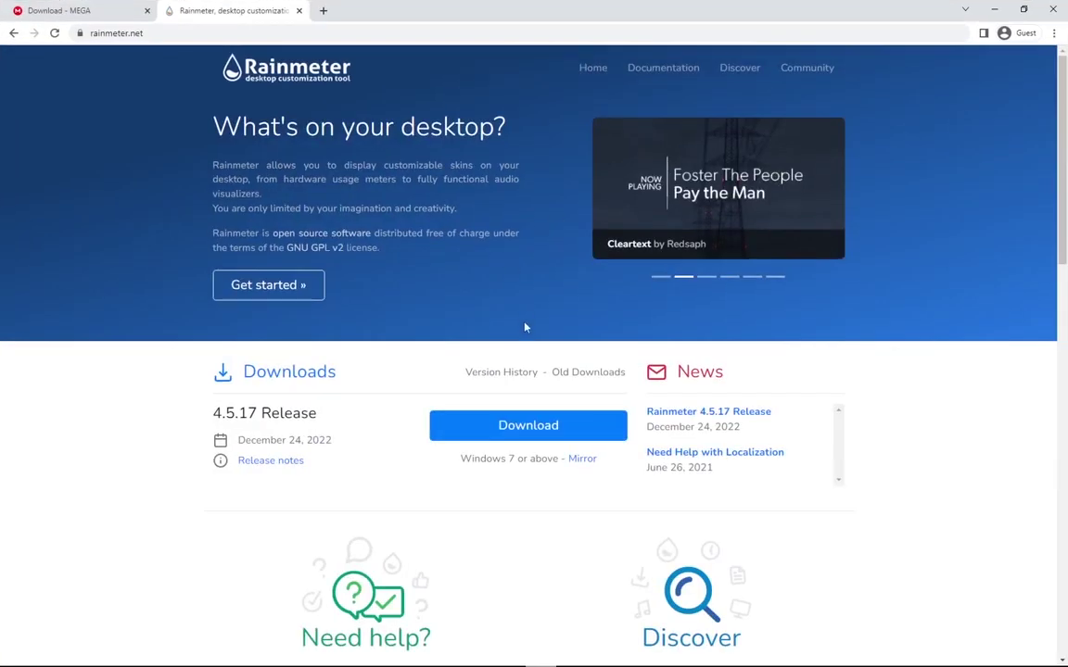
{"action": "left_click", "coordinate": [524, 426]}
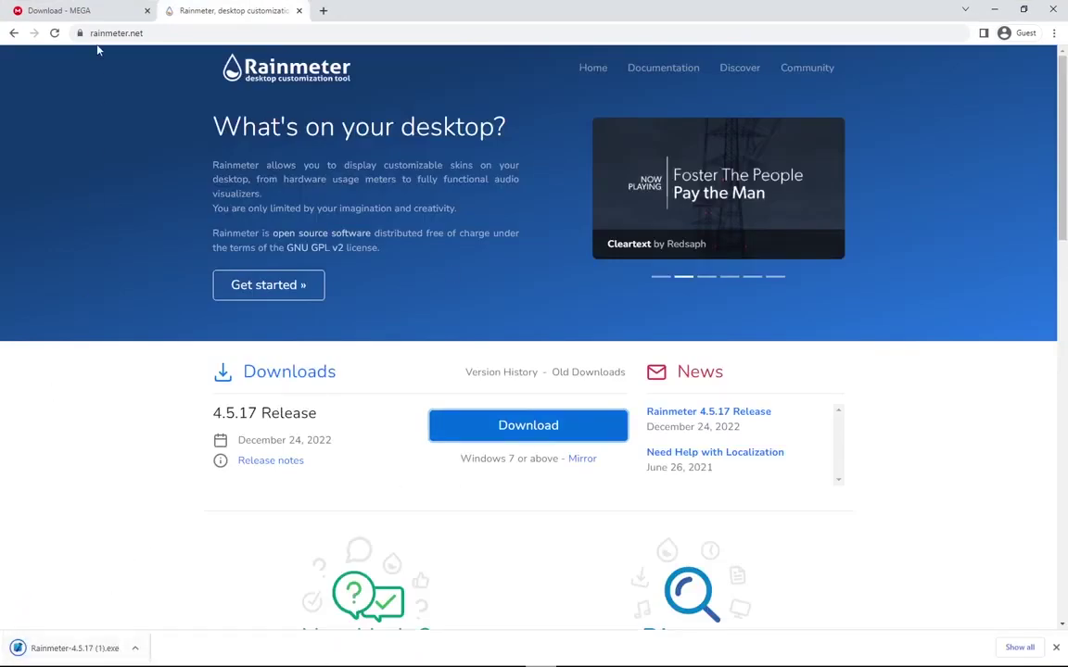
Download Desktop Look Cool.zip from the MEGA tab.
{"action": "left_click", "coordinate": [95, 15]}
{"action": "left_click_drag", "start_coordinate": [121, 38], "coordinate": [429, 62]}
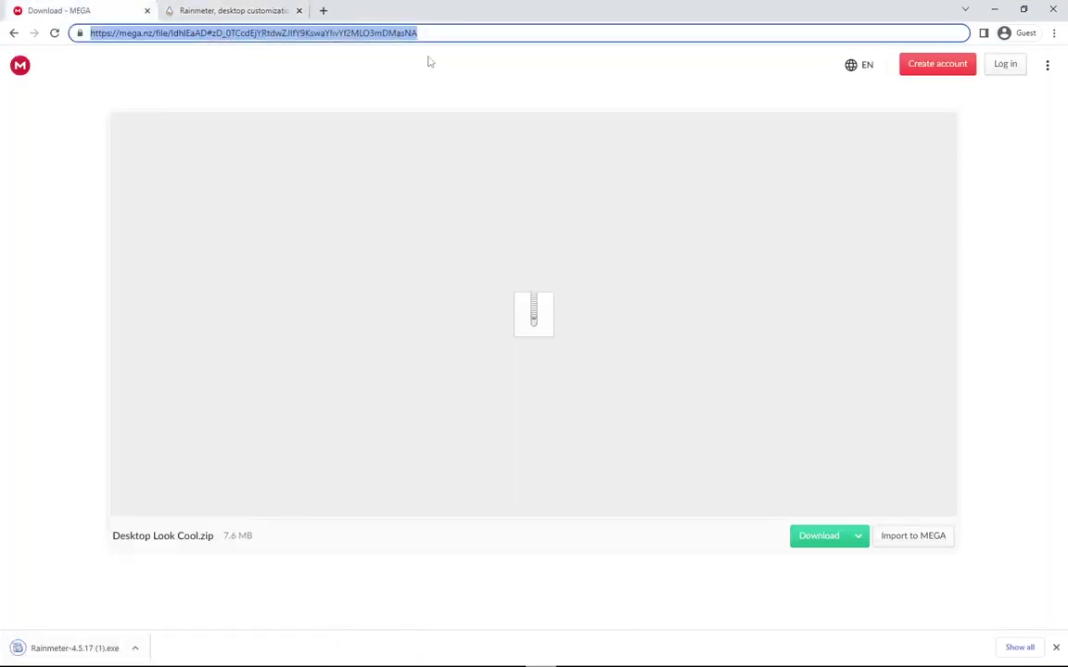
{"action": "left_click", "coordinate": [157, 418]}
{"action": "left_click_drag", "start_coordinate": [107, 530], "coordinate": [246, 535]}
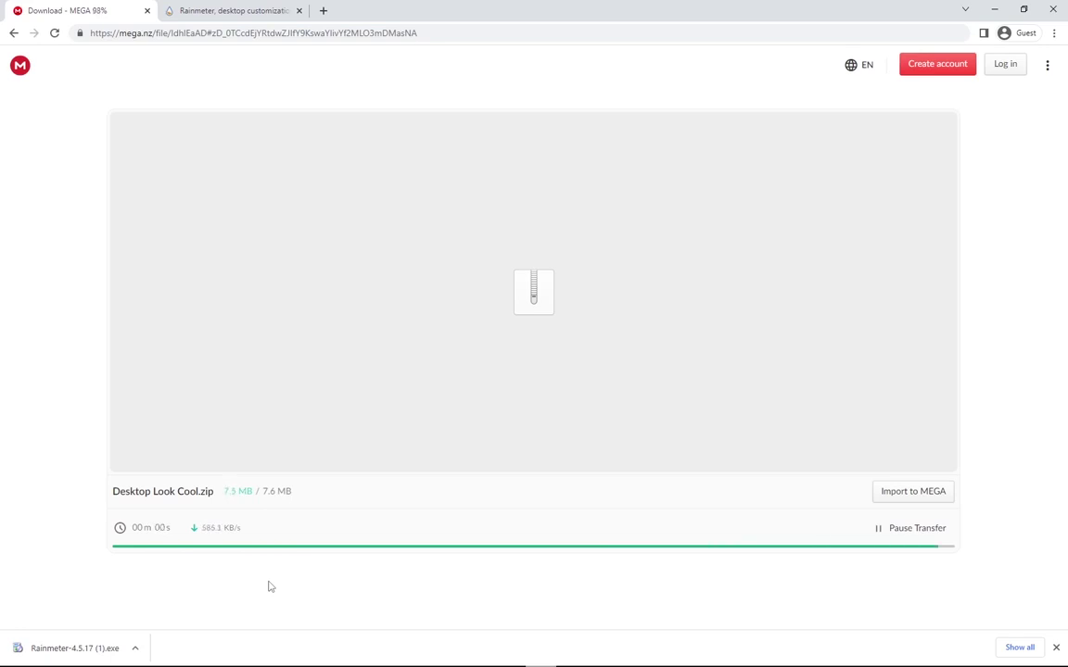
{"action": "left_click", "coordinate": [284, 648]}
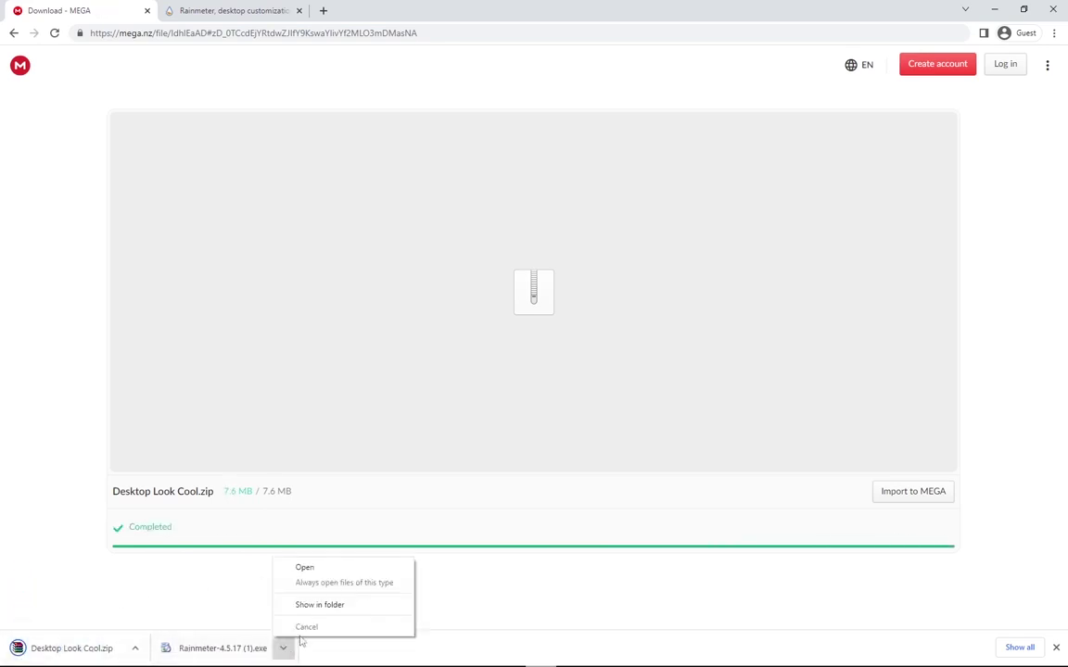
Run the Rainmeter-4.5.17 setup from Downloads in English, install it, and finish with Rainmeter running.
{"action": "left_click", "coordinate": [323, 569]}
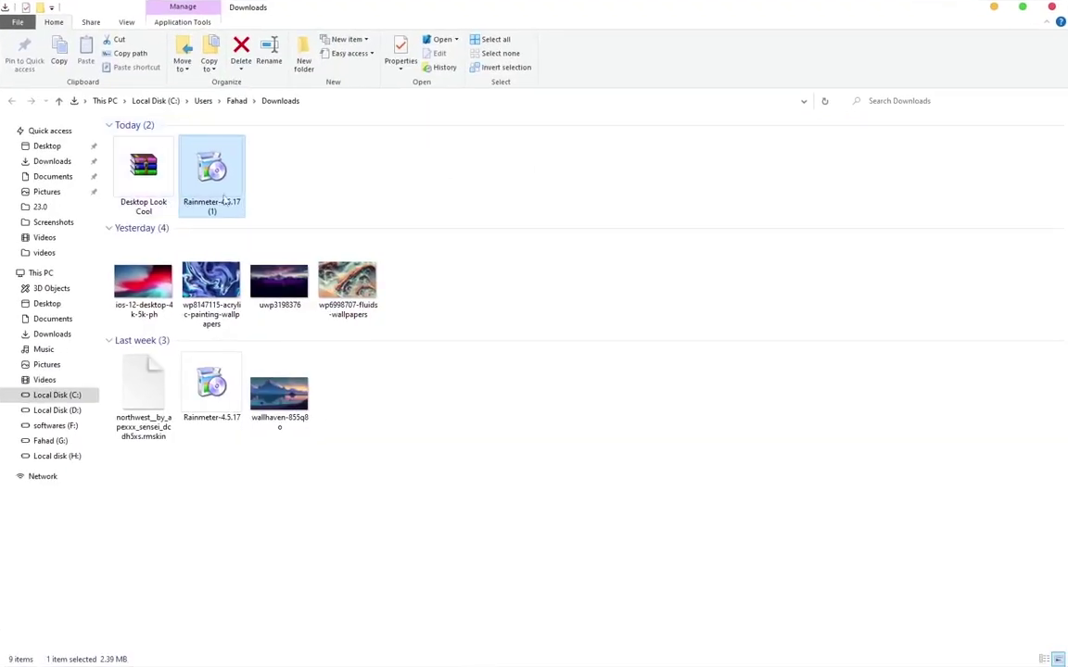
{"action": "right_click", "coordinate": [223, 176]}
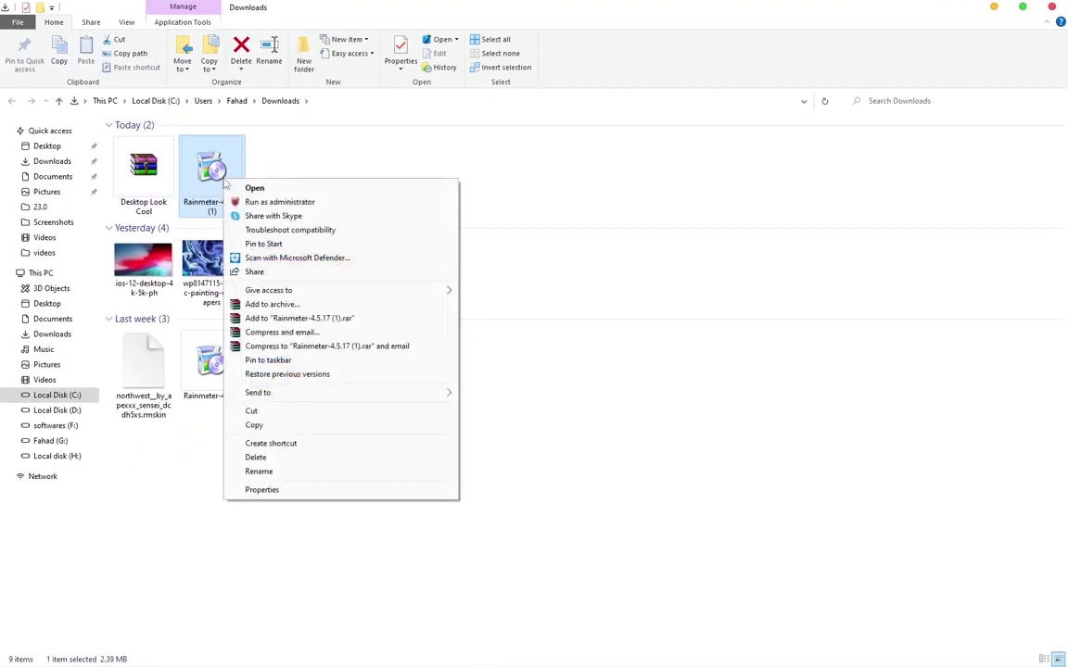
{"action": "left_click", "coordinate": [263, 188]}
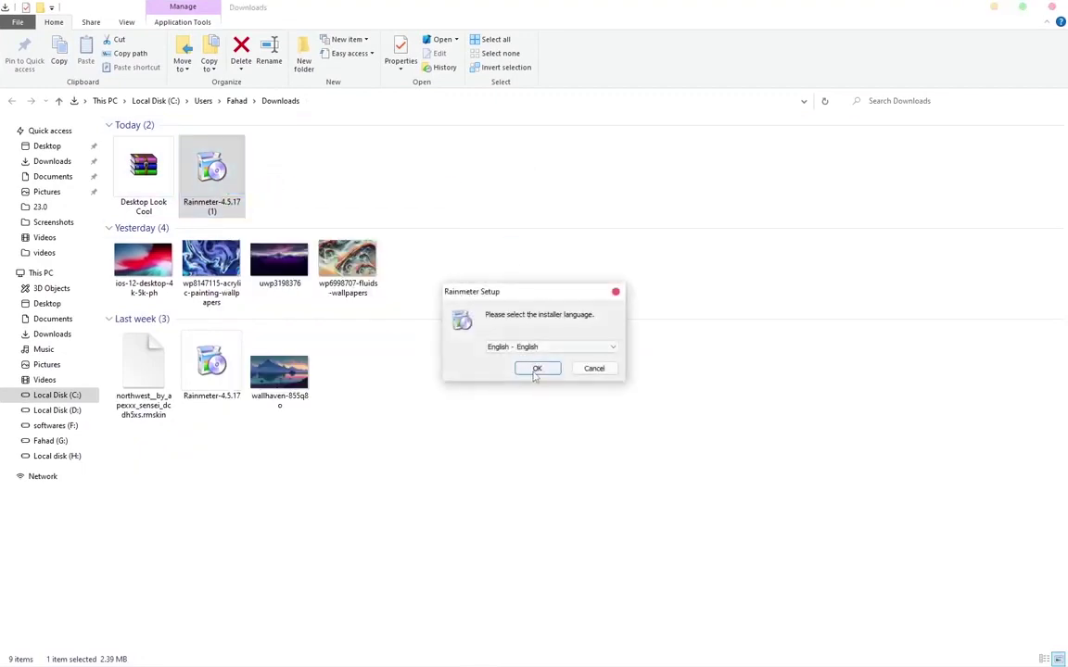
{"action": "left_click", "coordinate": [535, 369]}
{"action": "left_click", "coordinate": [612, 442]}
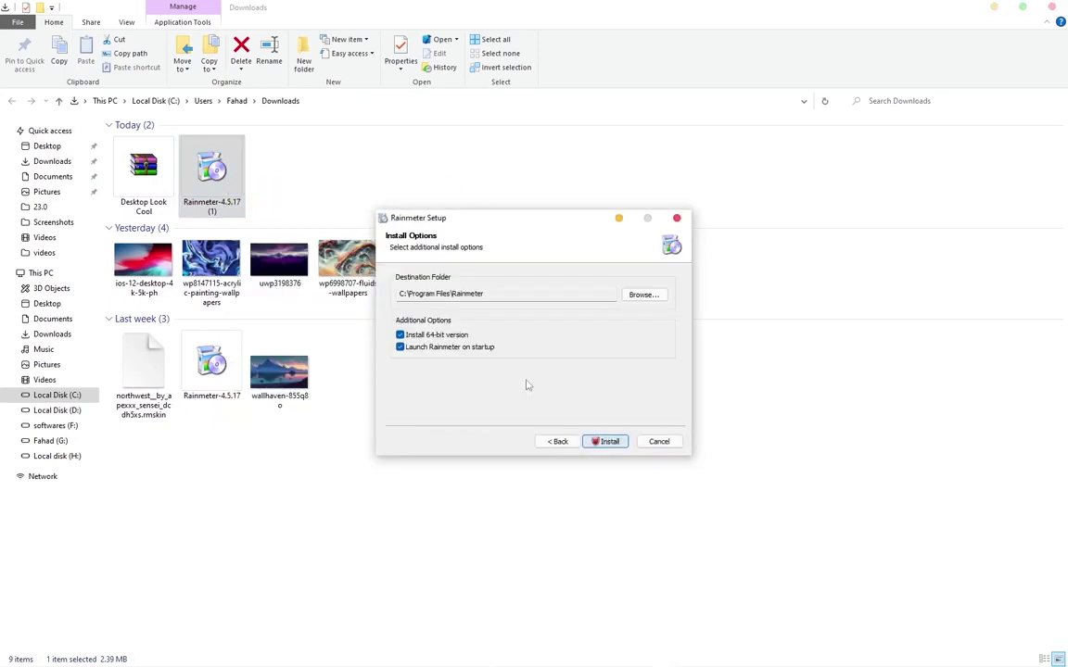
{"action": "left_click", "coordinate": [622, 443]}
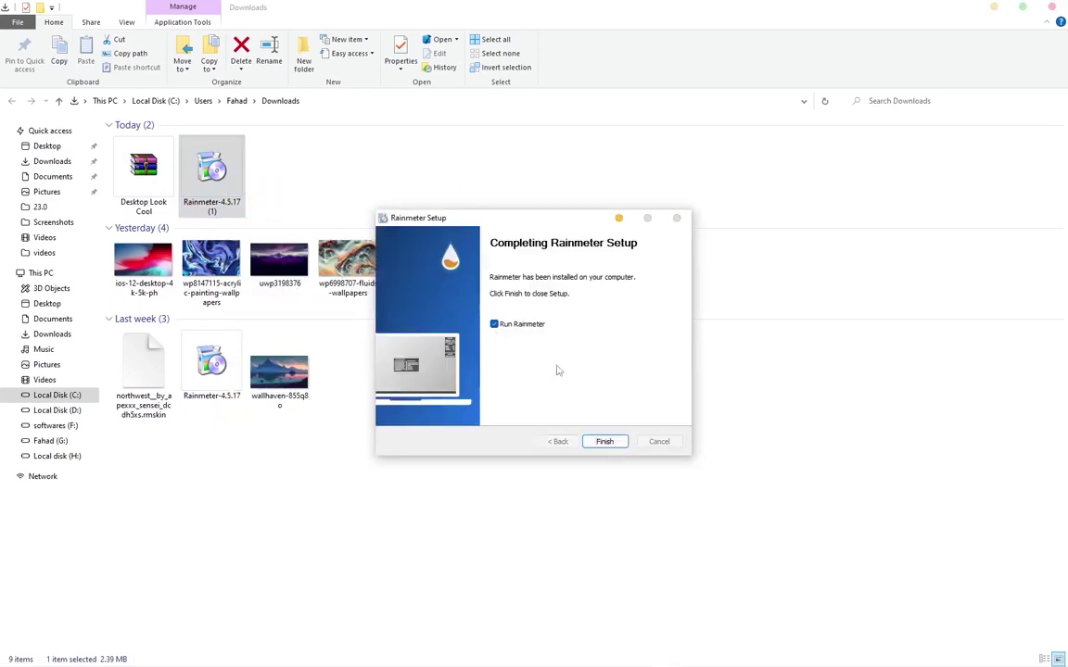
{"action": "left_click", "coordinate": [607, 444]}
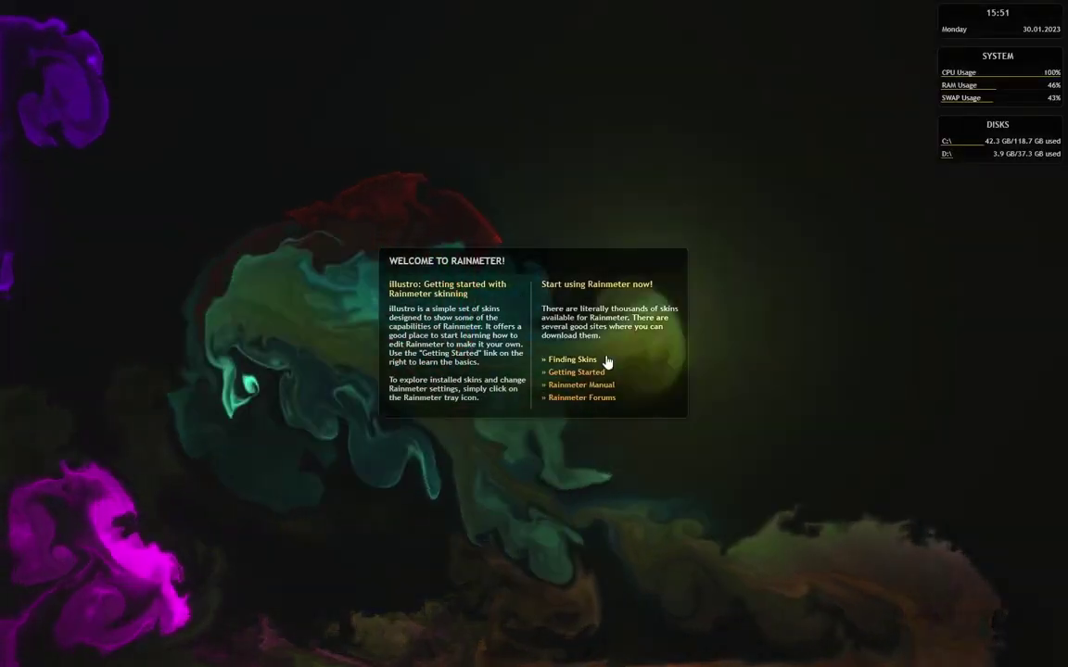
Unload the illustro Welcome, Disk, System and Clock skins, then open Downloads and select the Desktop Look Cool archive.
{"action": "right_click", "coordinate": [607, 362]}
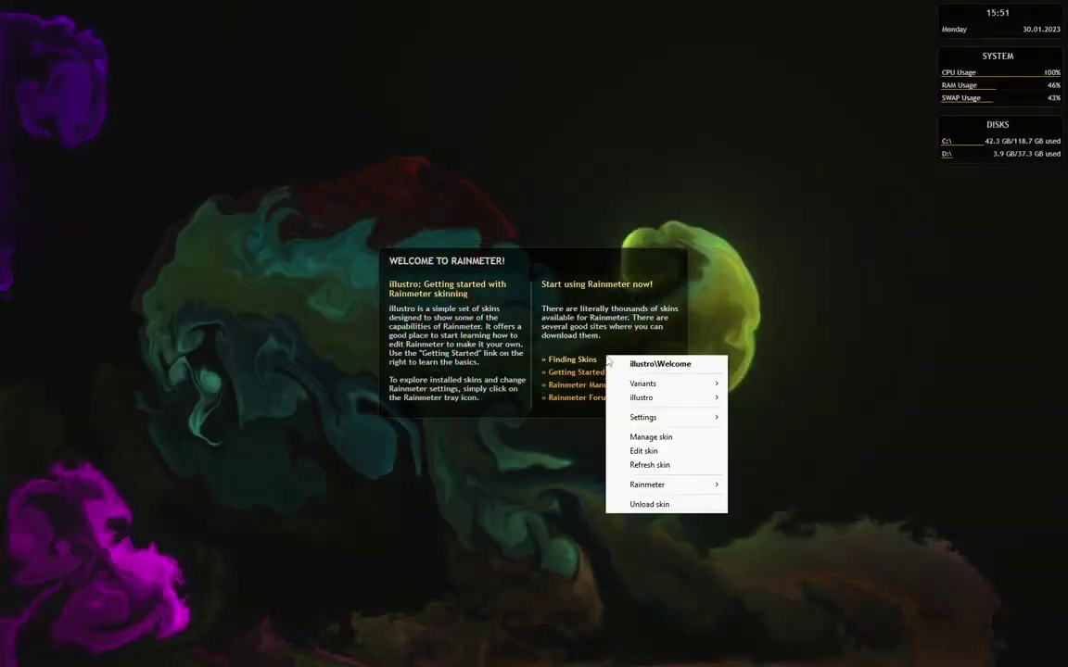
{"action": "left_click", "coordinate": [644, 504]}
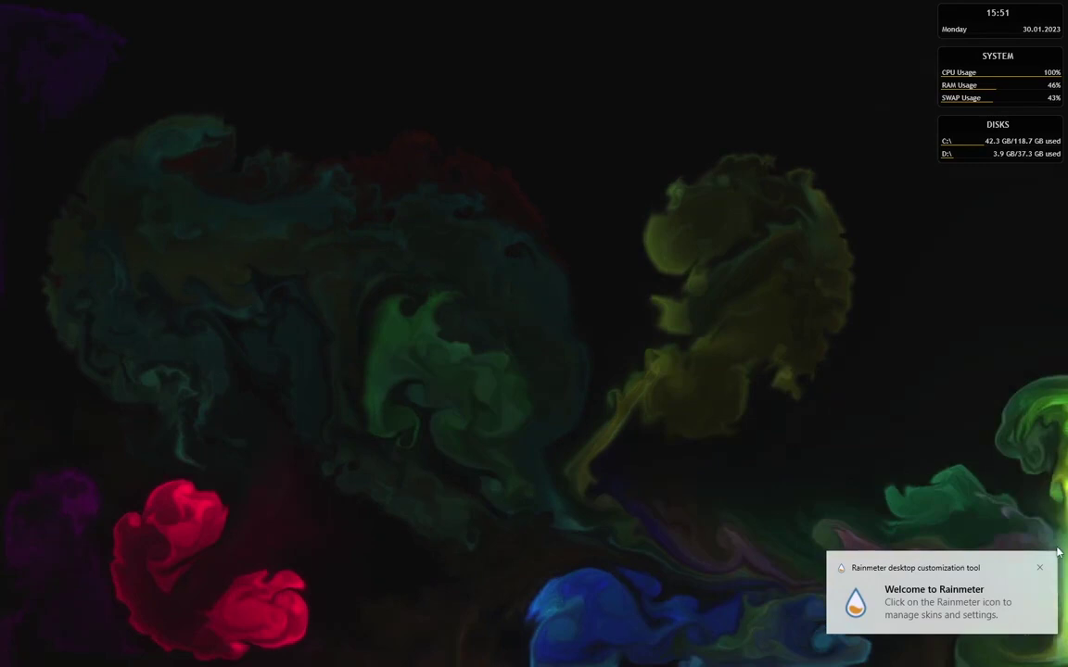
{"action": "right_click", "coordinate": [969, 163]}
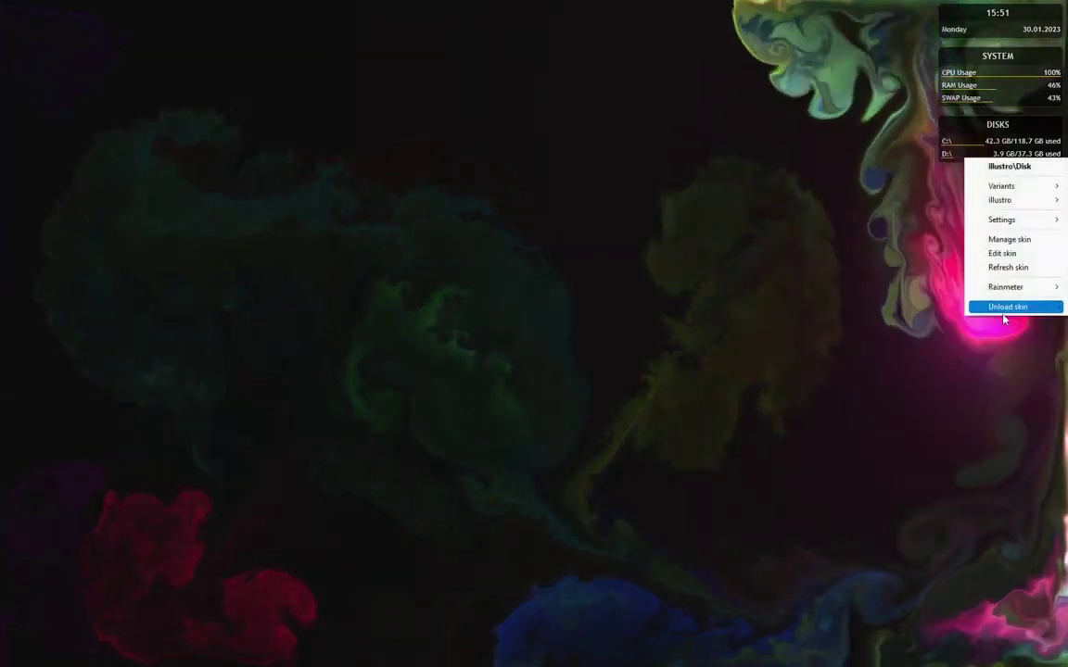
{"action": "left_click", "coordinate": [1001, 307]}
{"action": "right_click", "coordinate": [958, 95]}
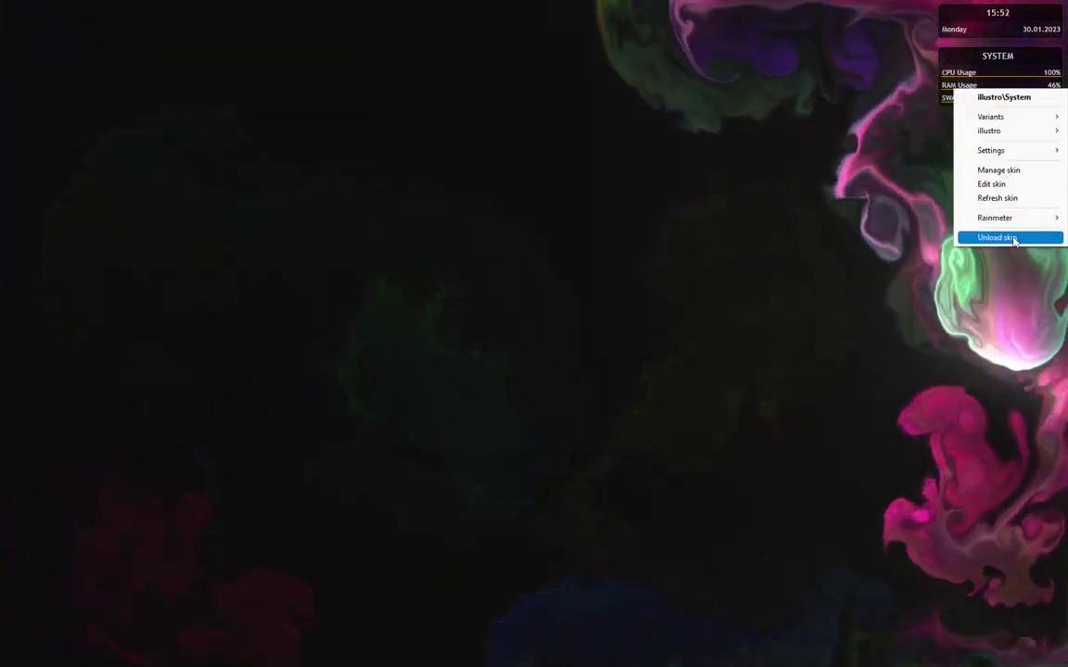
{"action": "left_click", "coordinate": [997, 237]}
{"action": "right_click", "coordinate": [964, 25]}
{"action": "left_click", "coordinate": [997, 173]}
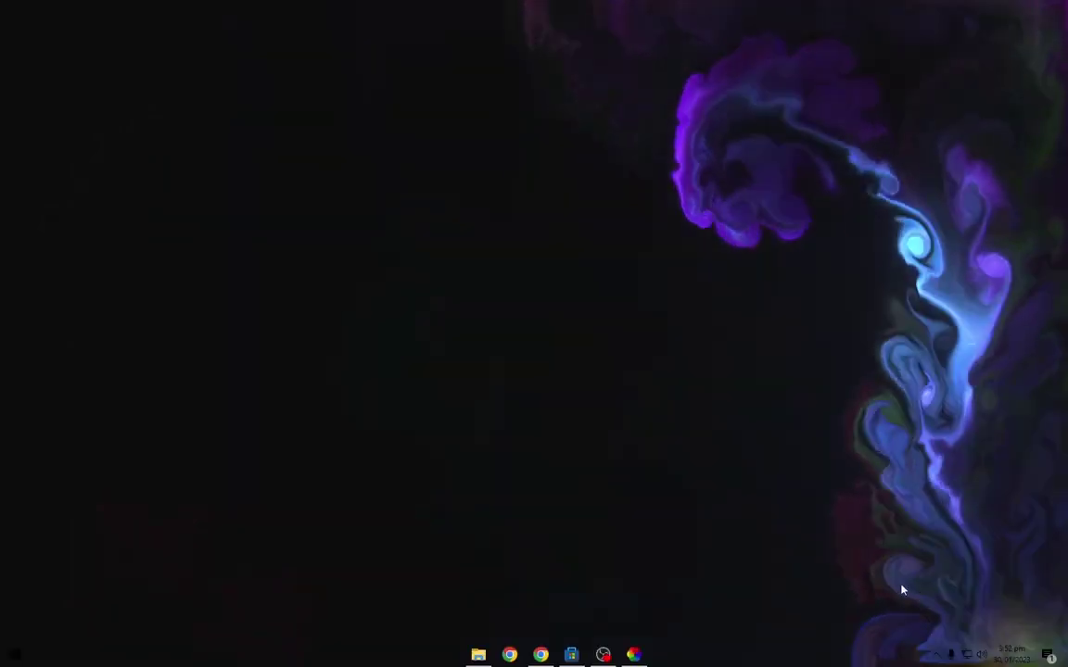
{"action": "left_click", "coordinate": [478, 658]}
{"action": "left_click", "coordinate": [149, 173]}
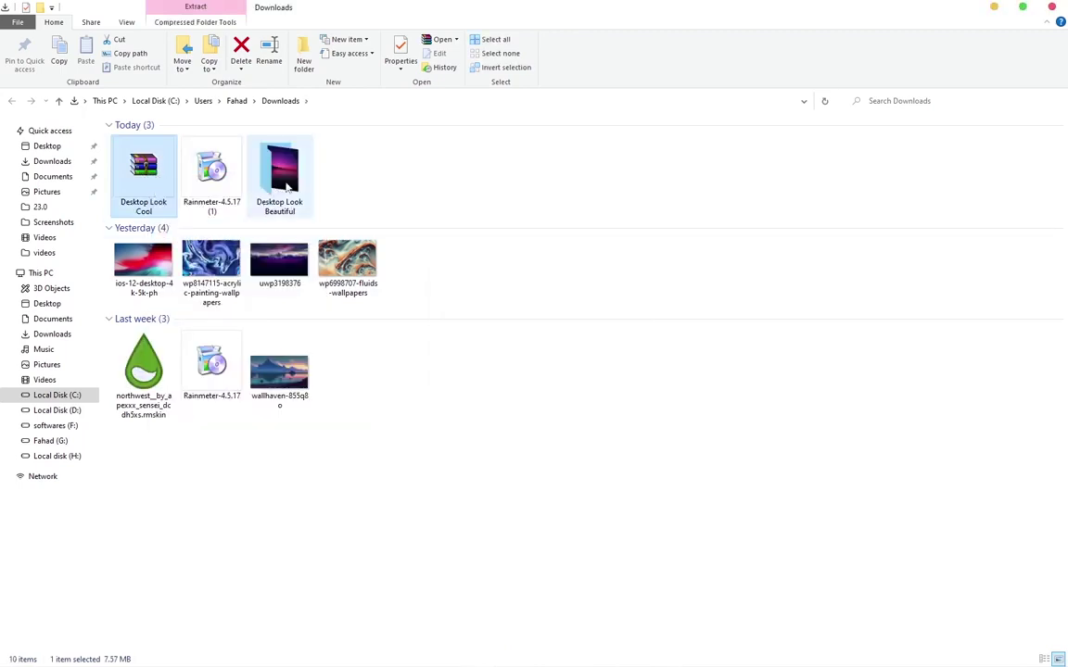
Extract the archive, open its Skin folder, and install the Lumiero skin into Rainmeter.
{"action": "left_click", "coordinate": [266, 185]}
{"action": "double_click", "coordinate": [266, 185]}
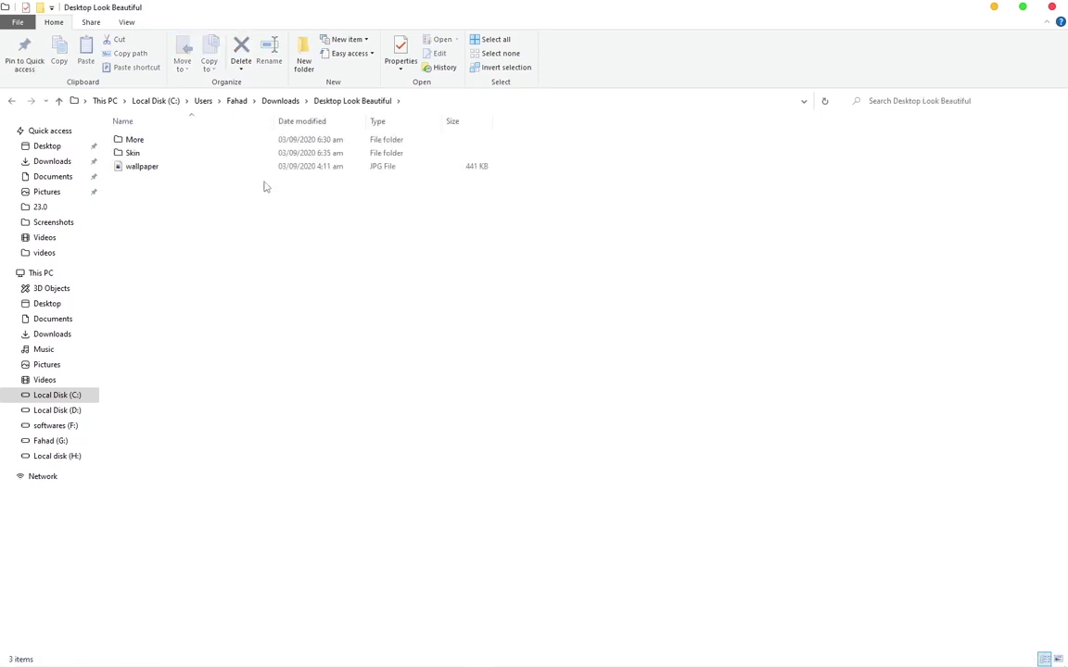
{"action": "double_click", "coordinate": [135, 153]}
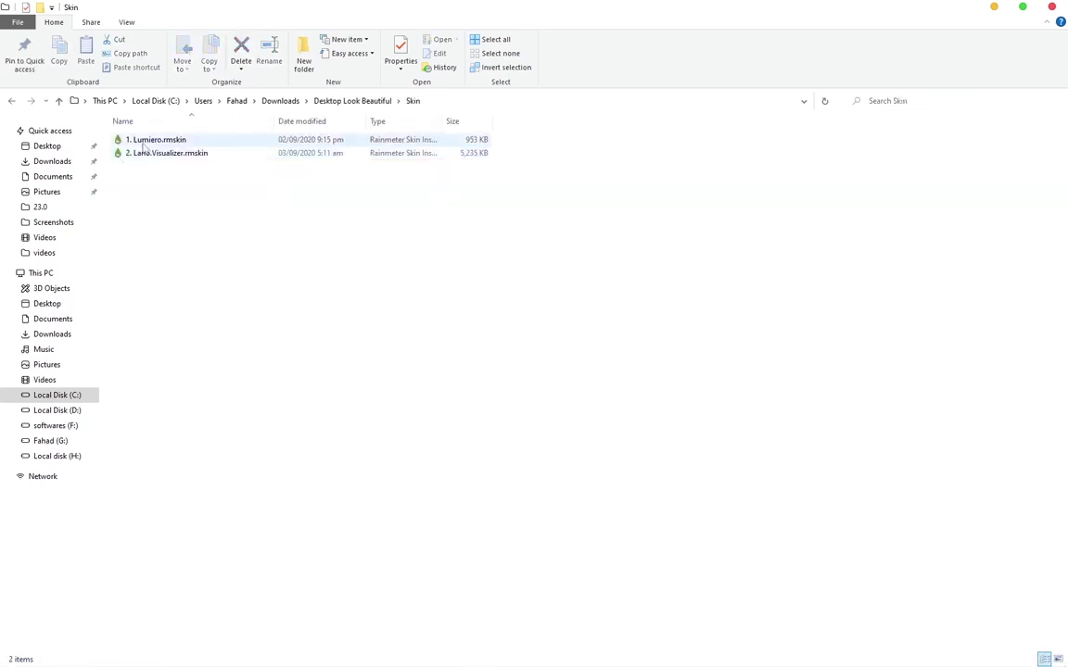
{"action": "left_click", "coordinate": [159, 141]}
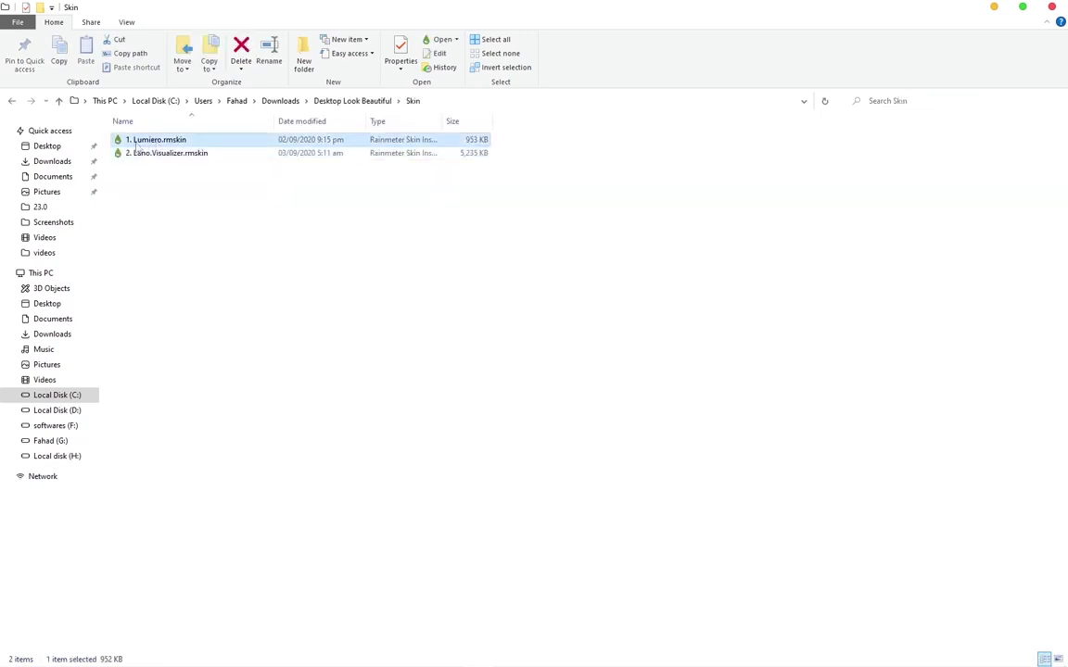
{"action": "right_click", "coordinate": [135, 146]}
{"action": "left_click", "coordinate": [148, 166]}
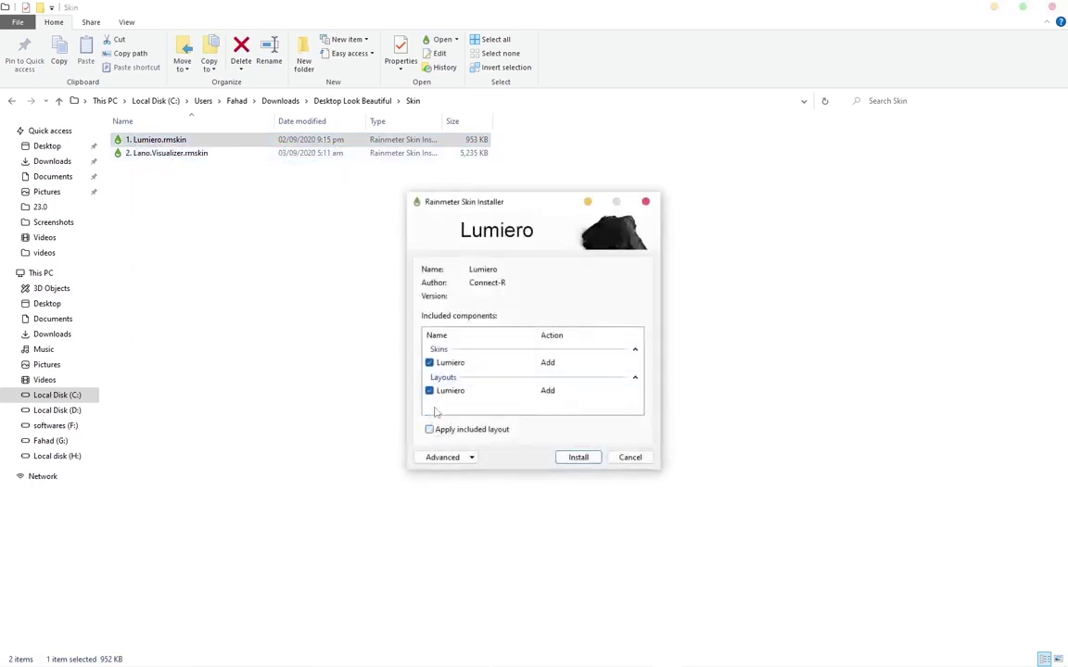
{"action": "left_click", "coordinate": [583, 461]}
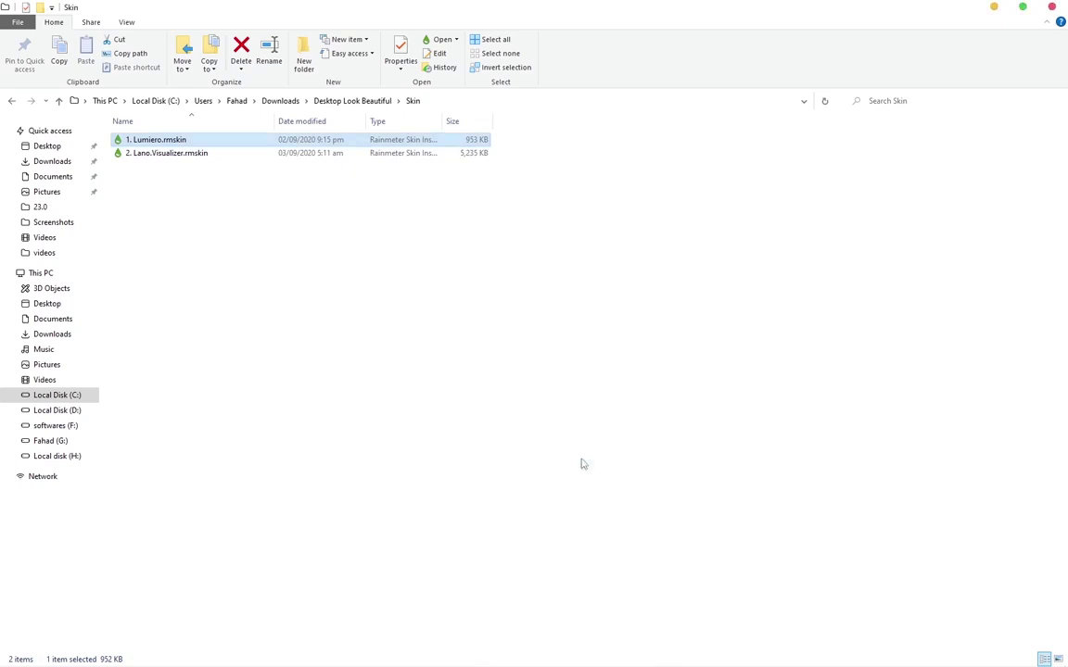
Install the Lano Visualizer skin package into Rainmeter.
{"action": "right_click", "coordinate": [194, 154]}
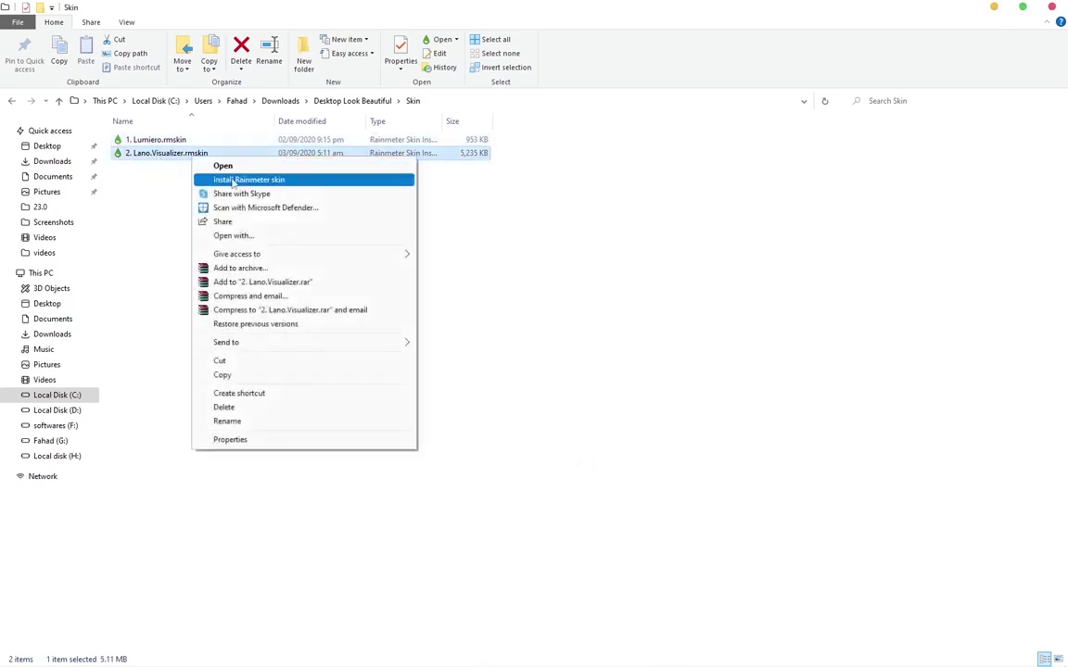
{"action": "left_click", "coordinate": [244, 181]}
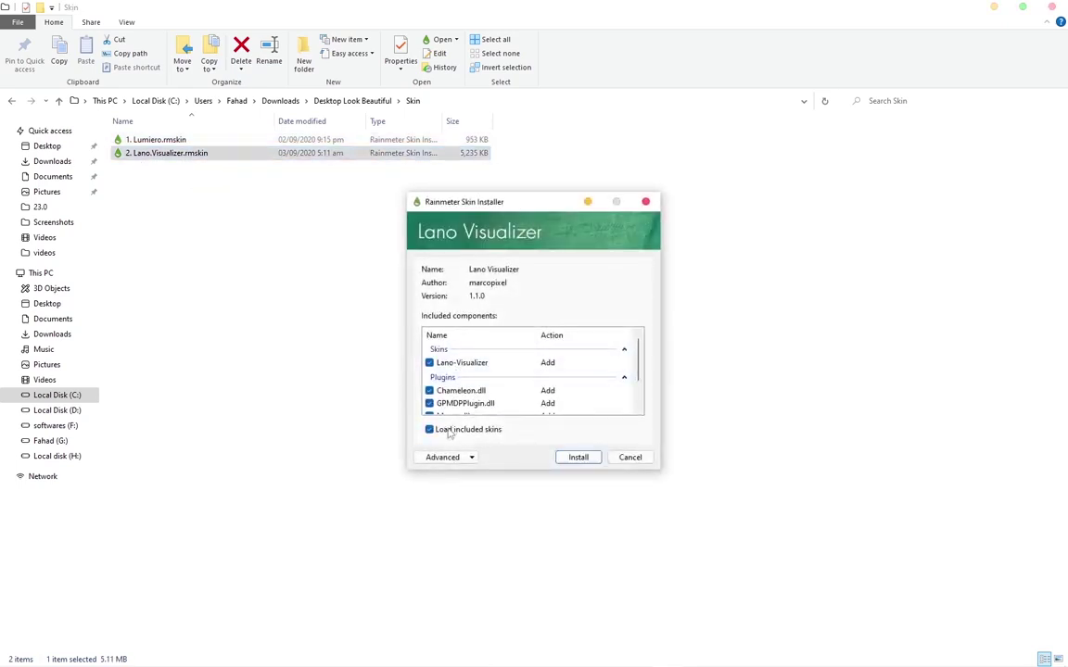
{"action": "left_click", "coordinate": [563, 460]}
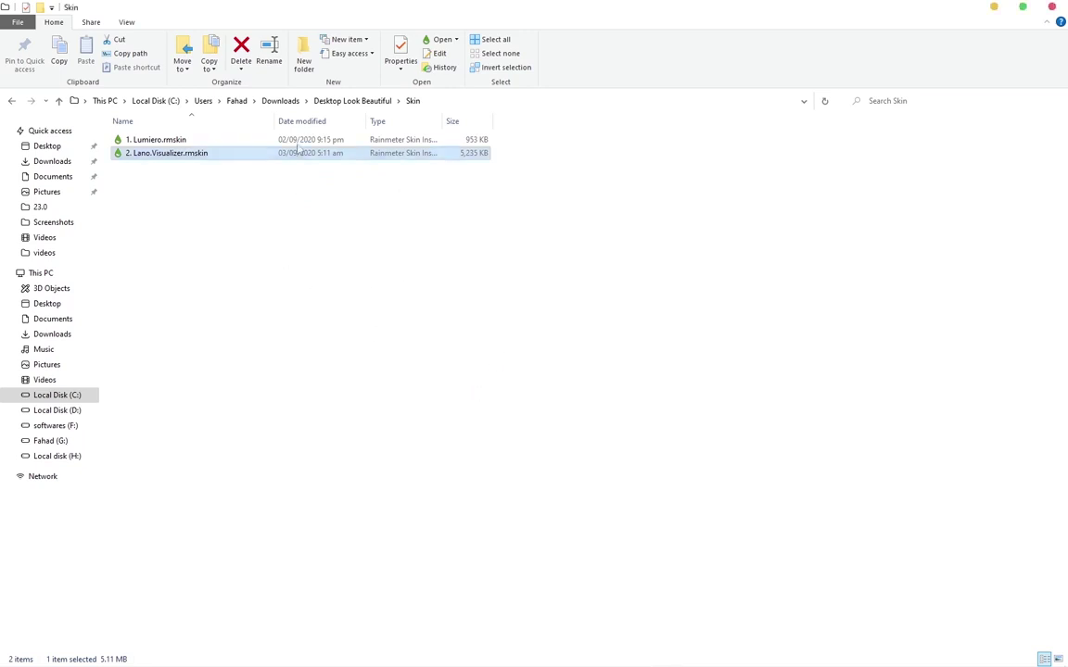
Cut the Birds_gif, Lumiero and Rainmeter Dock folders from the More folder.
{"action": "left_click", "coordinate": [11, 101]}
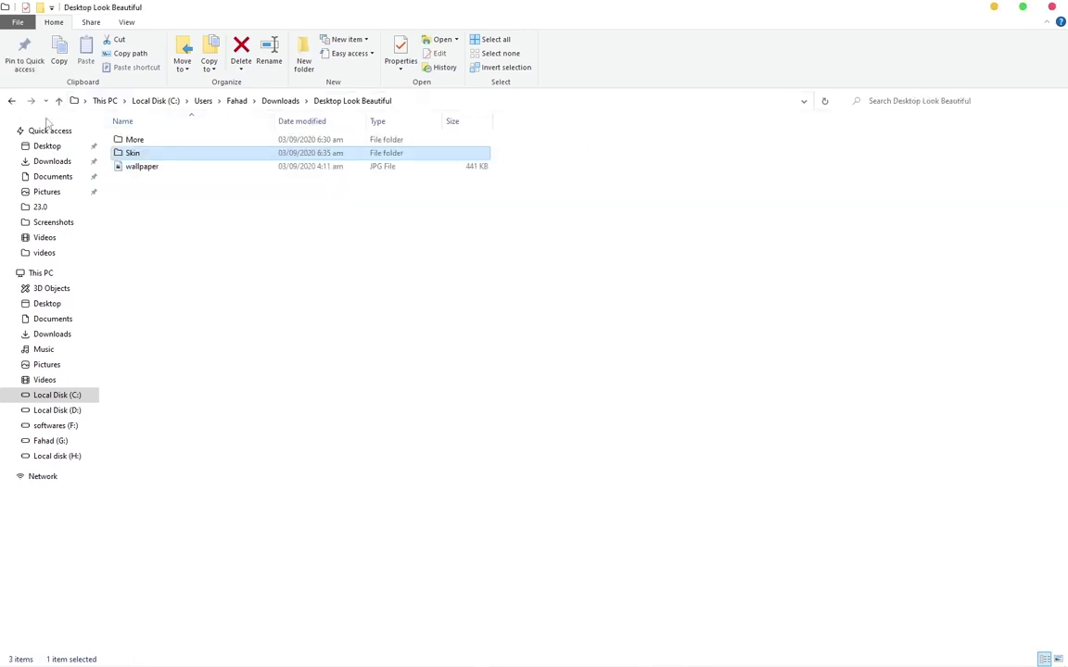
{"action": "double_click", "coordinate": [134, 140]}
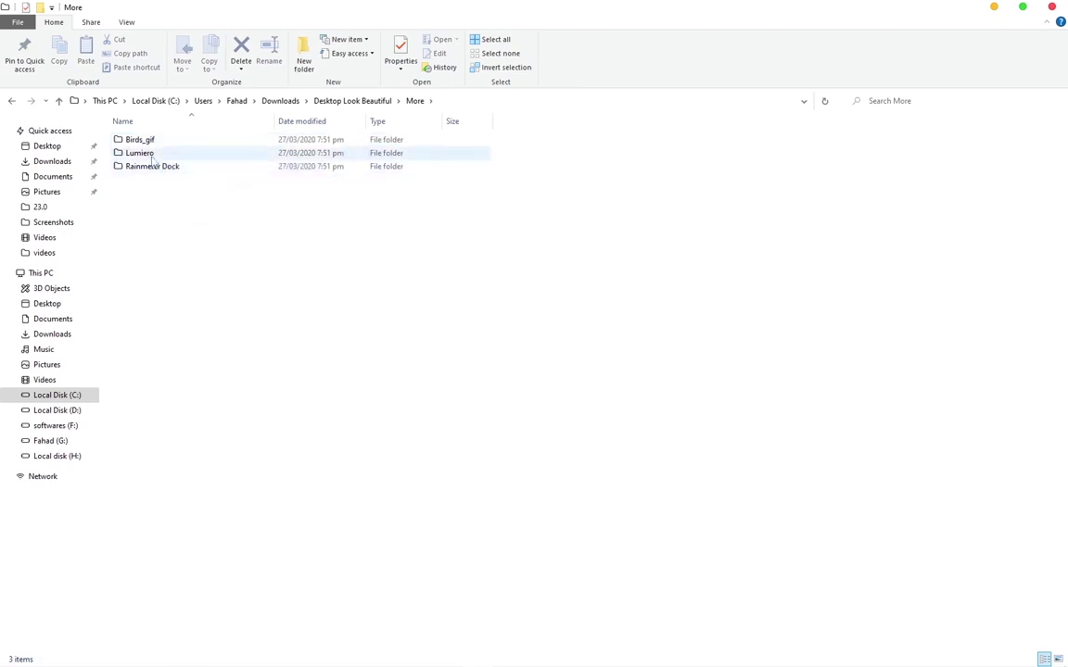
{"action": "left_click", "coordinate": [152, 159]}
{"action": "left_click_drag", "start_coordinate": [183, 197], "coordinate": [139, 132]}
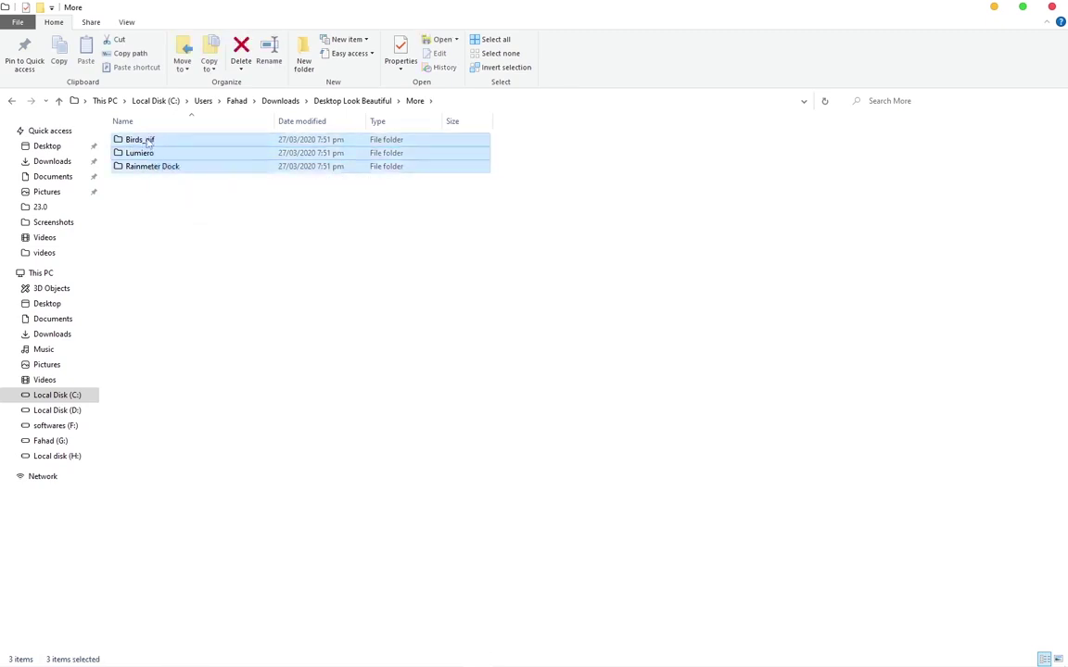
{"action": "right_click", "coordinate": [146, 138]}
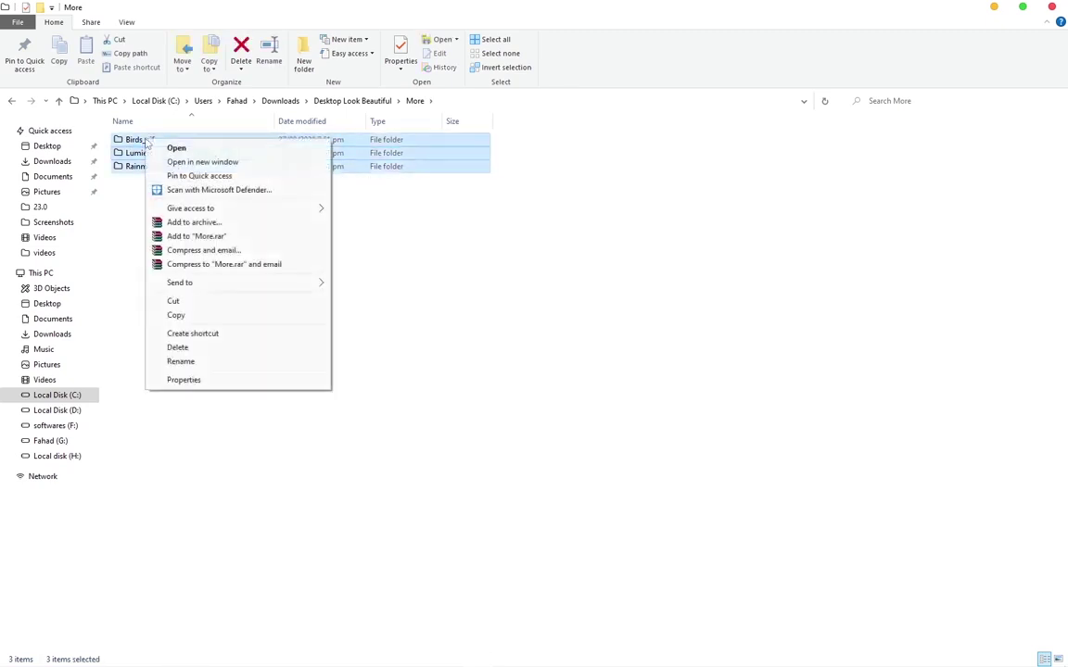
{"action": "left_click", "coordinate": [204, 314]}
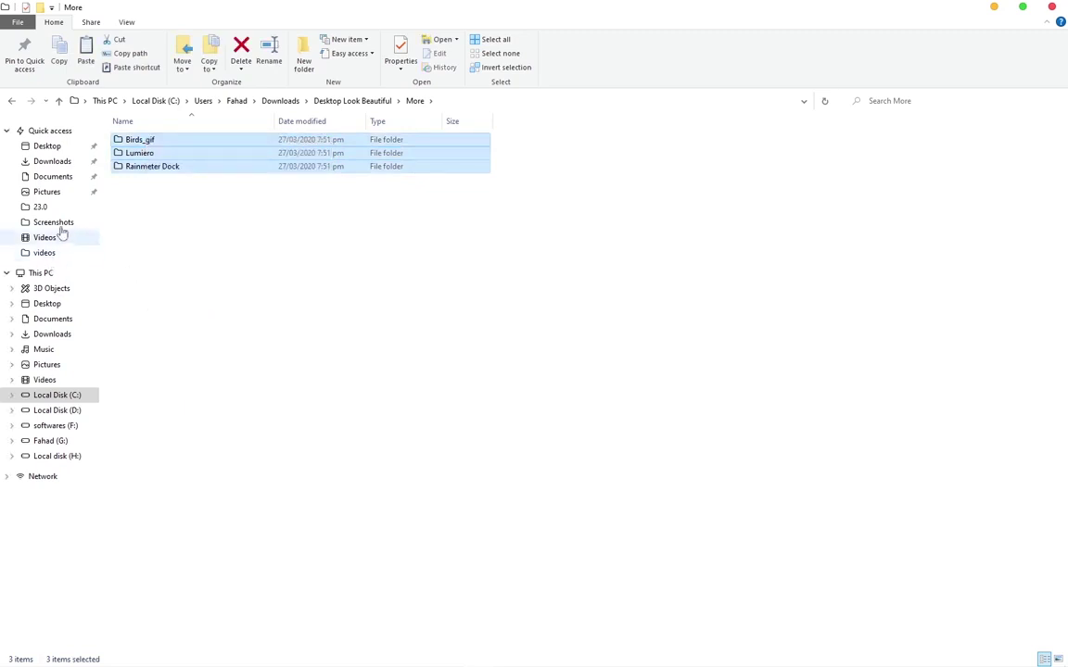
Paste the three folders into Documents > Rainmeter > Skins, replacing the existing files.
{"action": "left_click", "coordinate": [53, 176]}
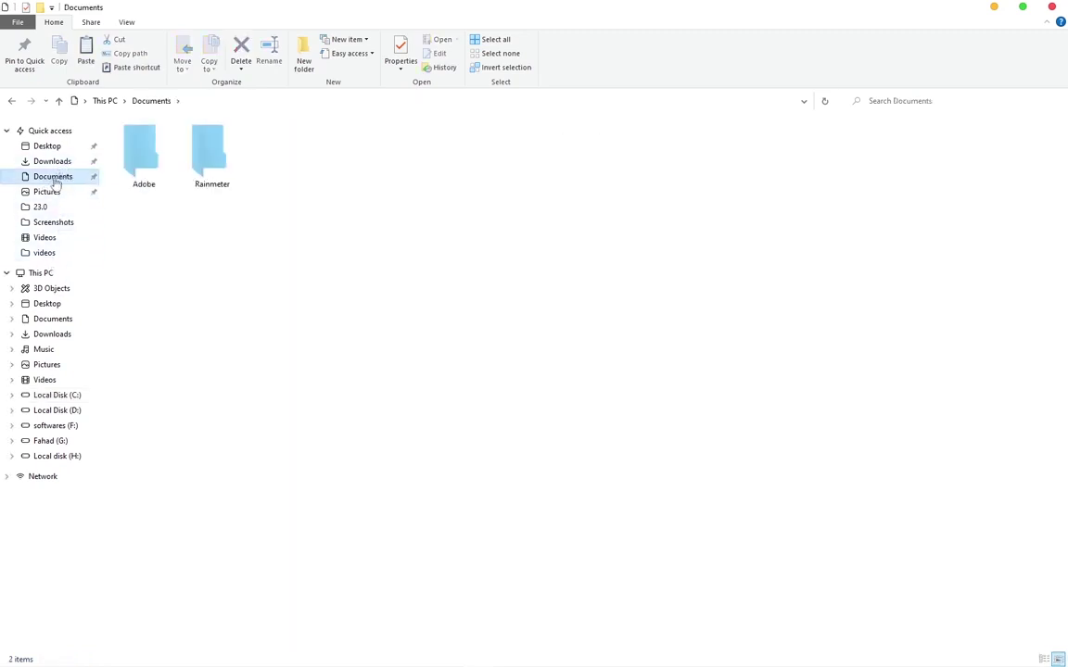
{"action": "left_click", "coordinate": [209, 173]}
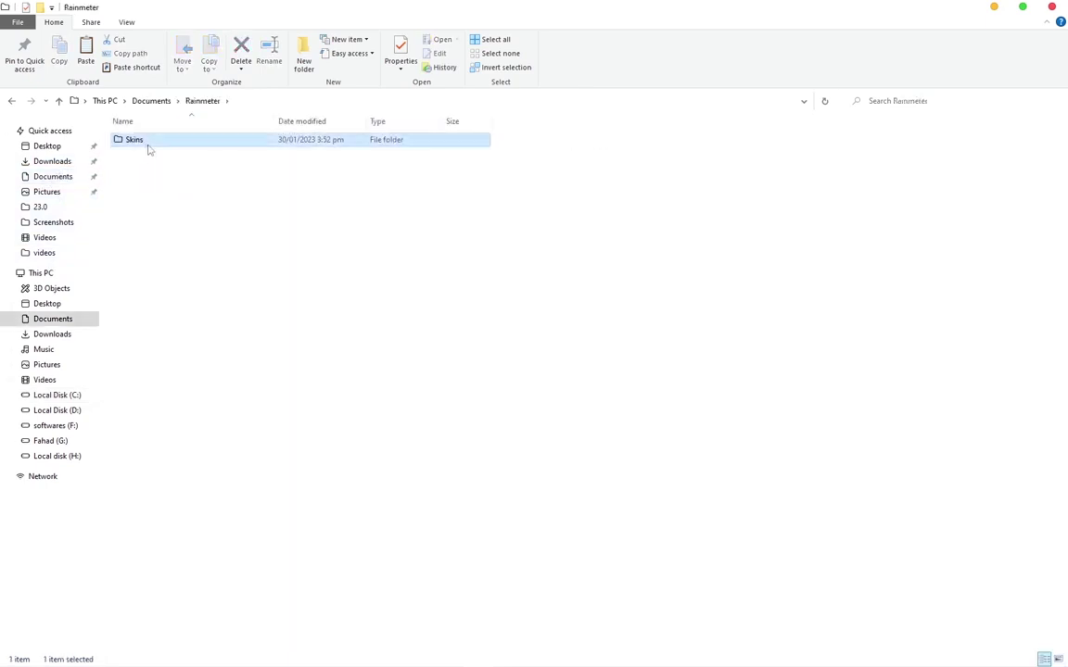
{"action": "double_click", "coordinate": [147, 141]}
{"action": "right_click", "coordinate": [207, 246]}
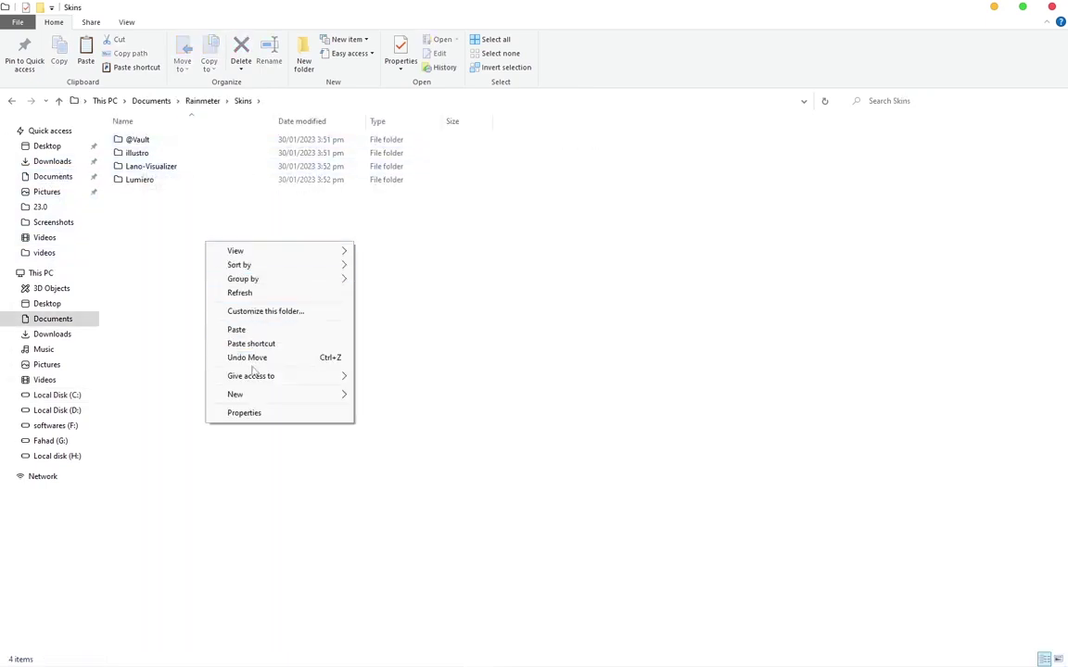
{"action": "left_click", "coordinate": [255, 331]}
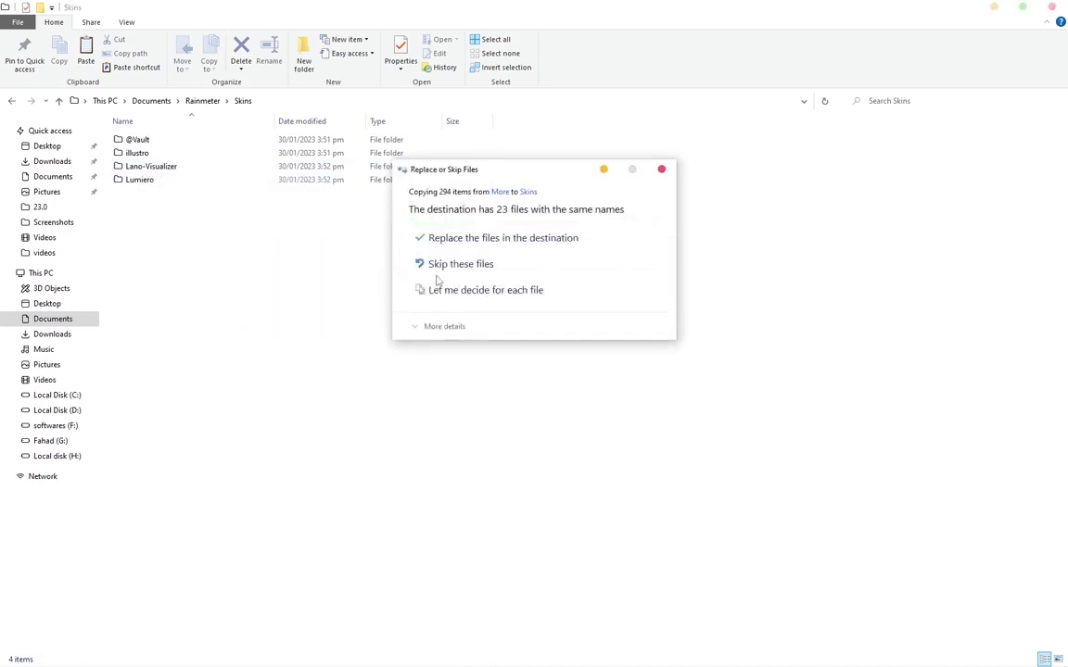
{"action": "left_click", "coordinate": [432, 238]}
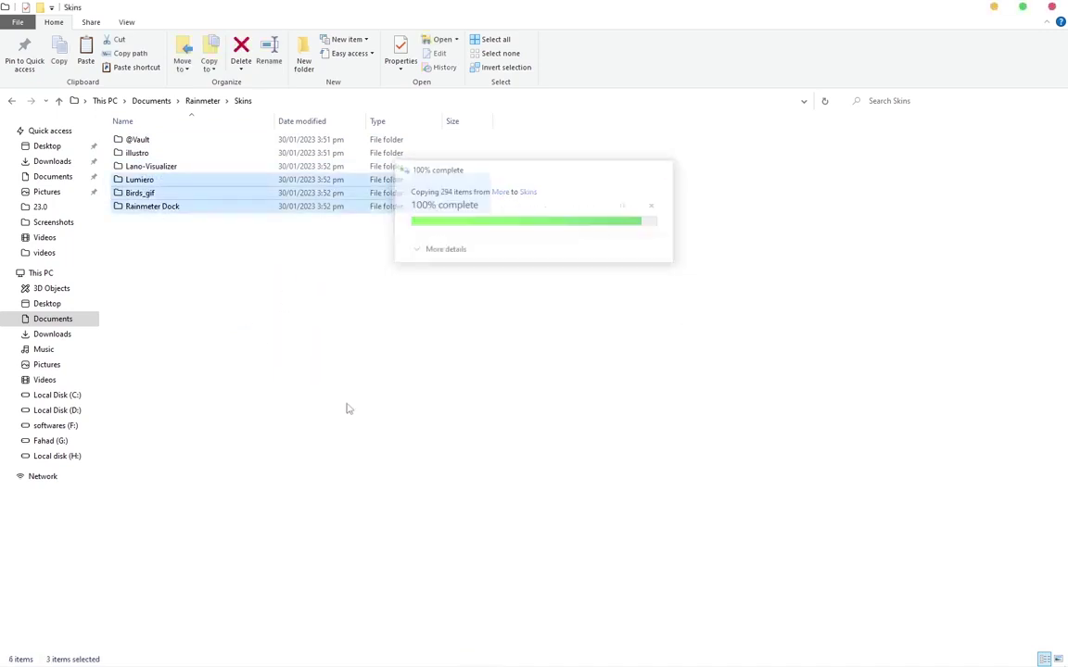
{"action": "left_click", "coordinate": [303, 286]}
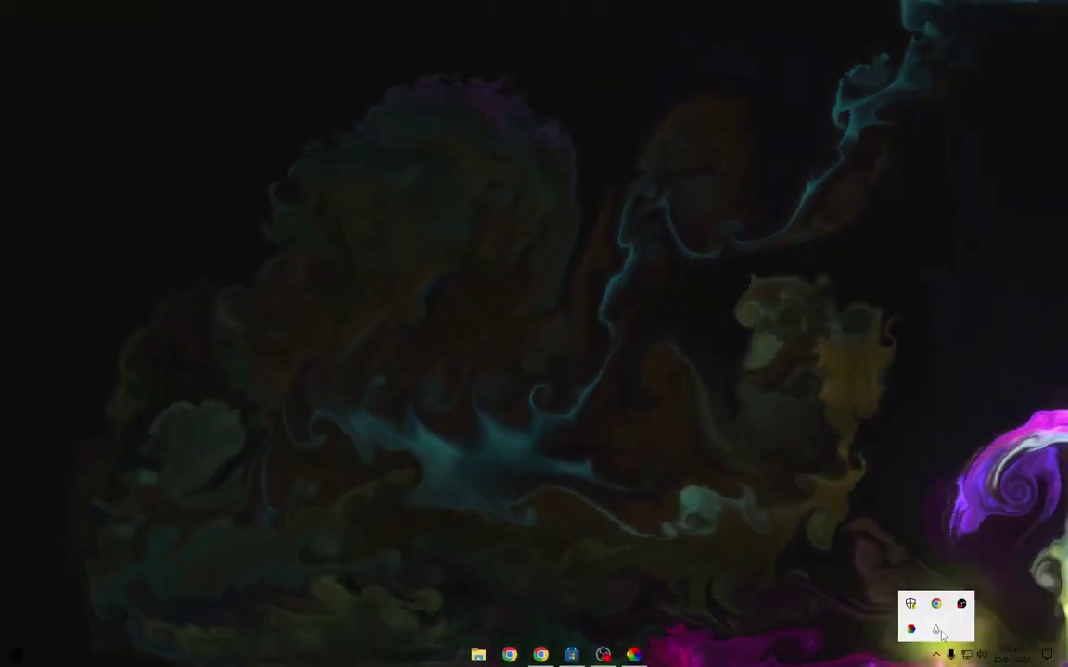
Load the Lumiero Date.ini and Time.ini widgets from the Rainmeter skin manager.
{"action": "double_click", "coordinate": [937, 631]}
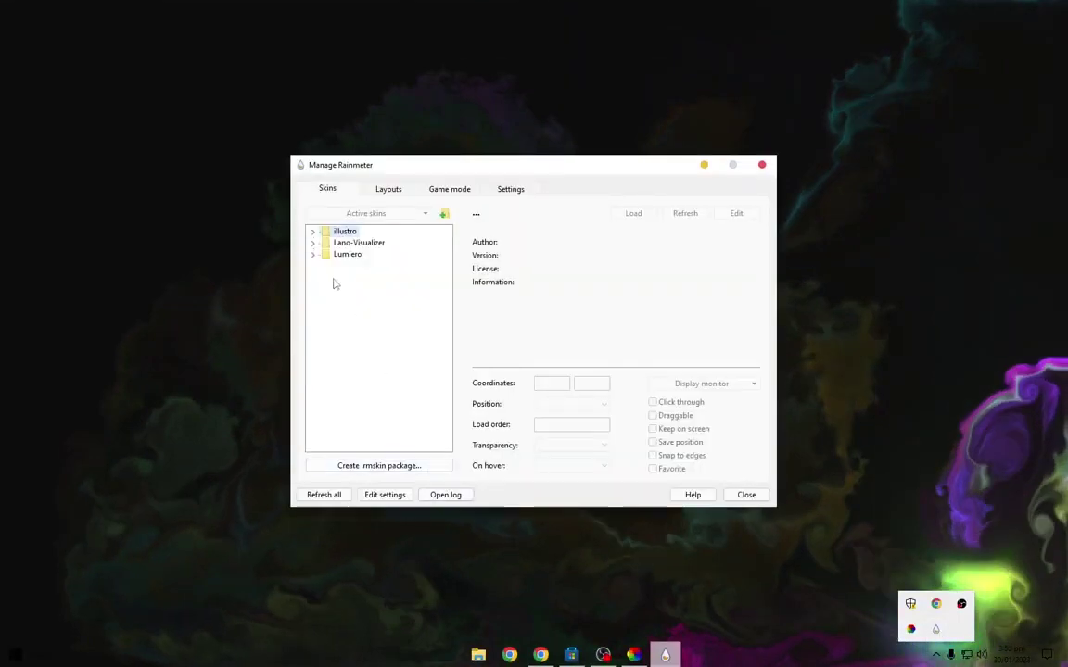
{"action": "left_click", "coordinate": [326, 266]}
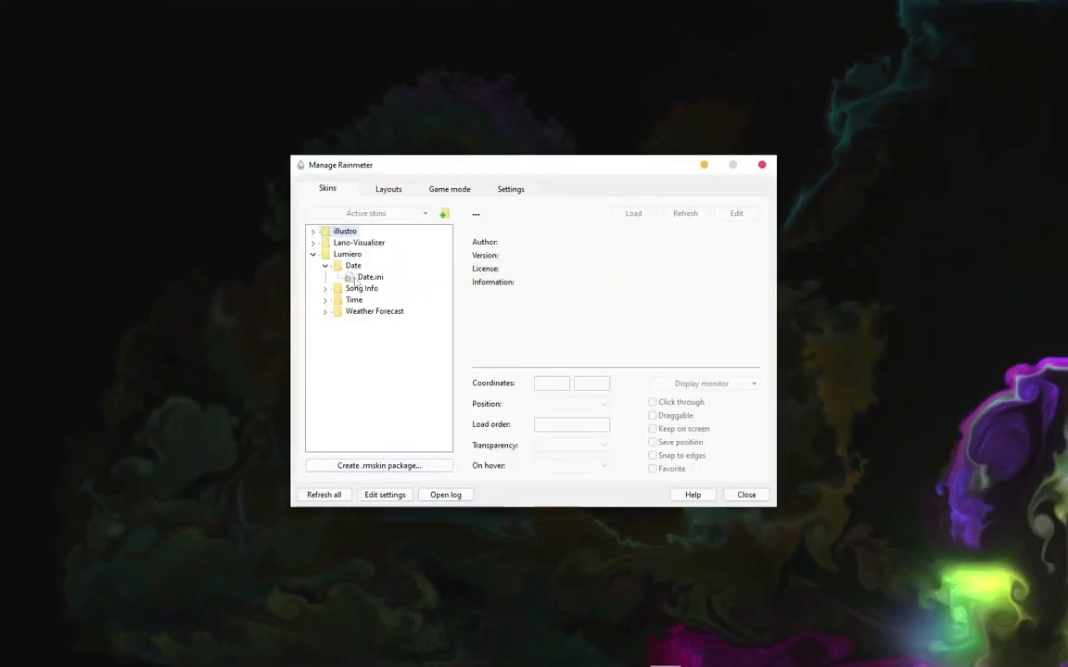
{"action": "right_click", "coordinate": [357, 278]}
{"action": "left_click", "coordinate": [382, 285]}
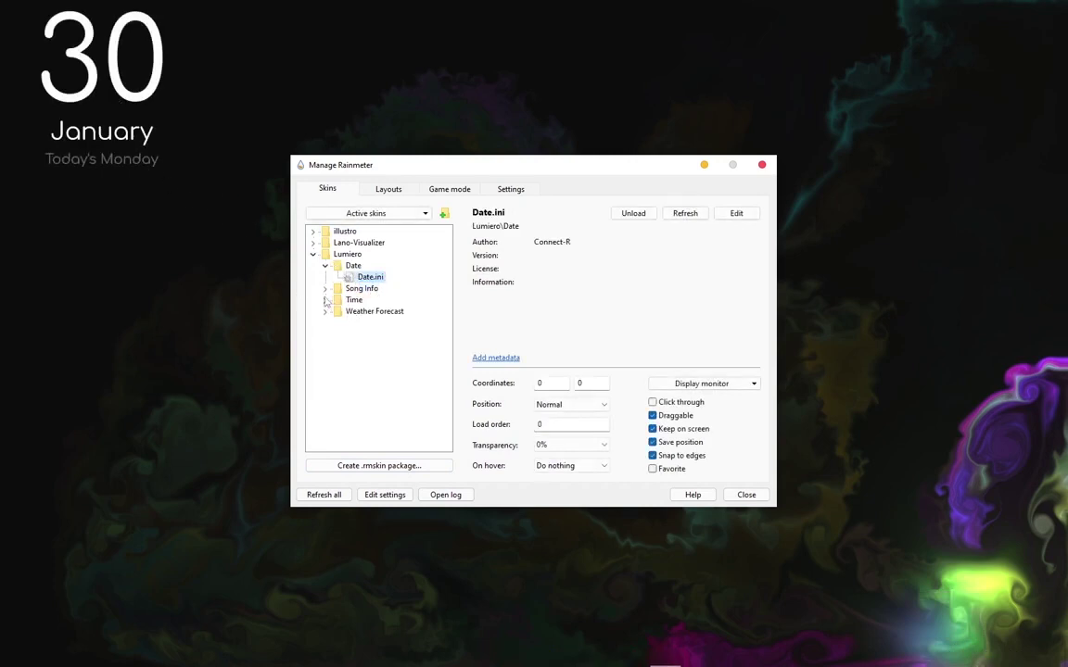
{"action": "right_click", "coordinate": [361, 312]}
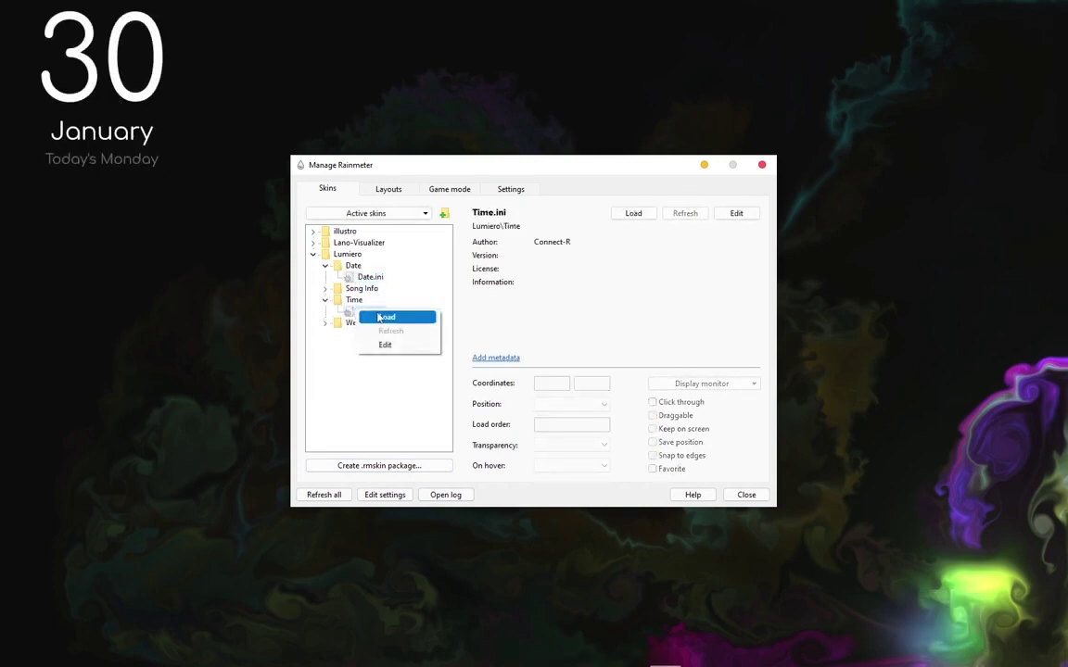
{"action": "left_click", "coordinate": [380, 317]}
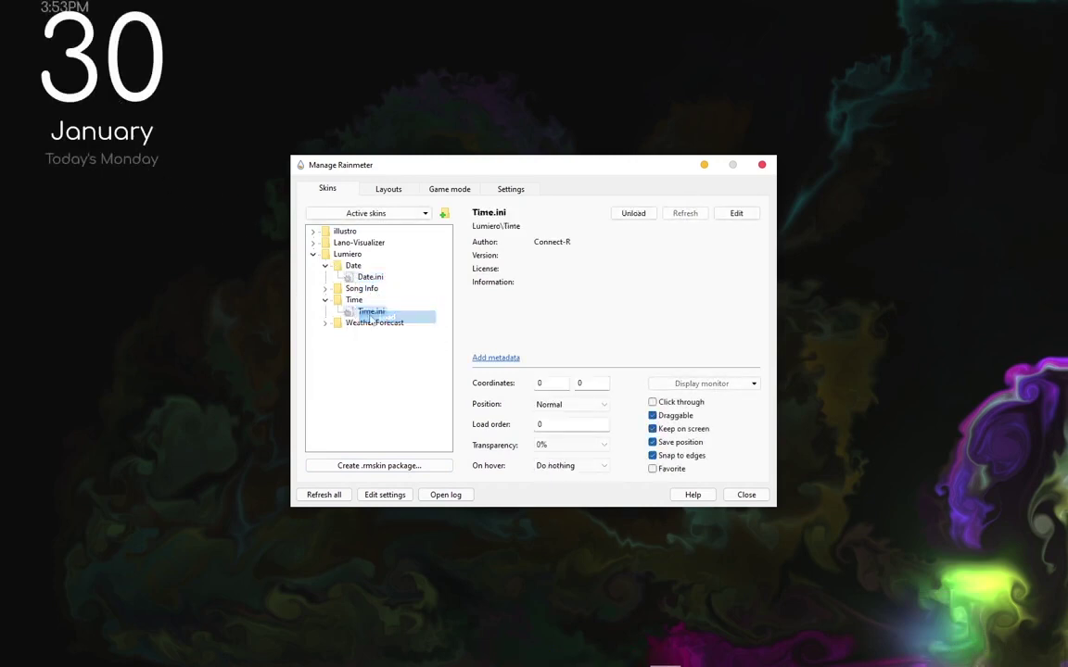
Load the Lano visualizer.ini, drag it near the screen bottom, and expand its Settings folder.
{"action": "left_click", "coordinate": [315, 255]}
{"action": "left_click", "coordinate": [313, 243]}
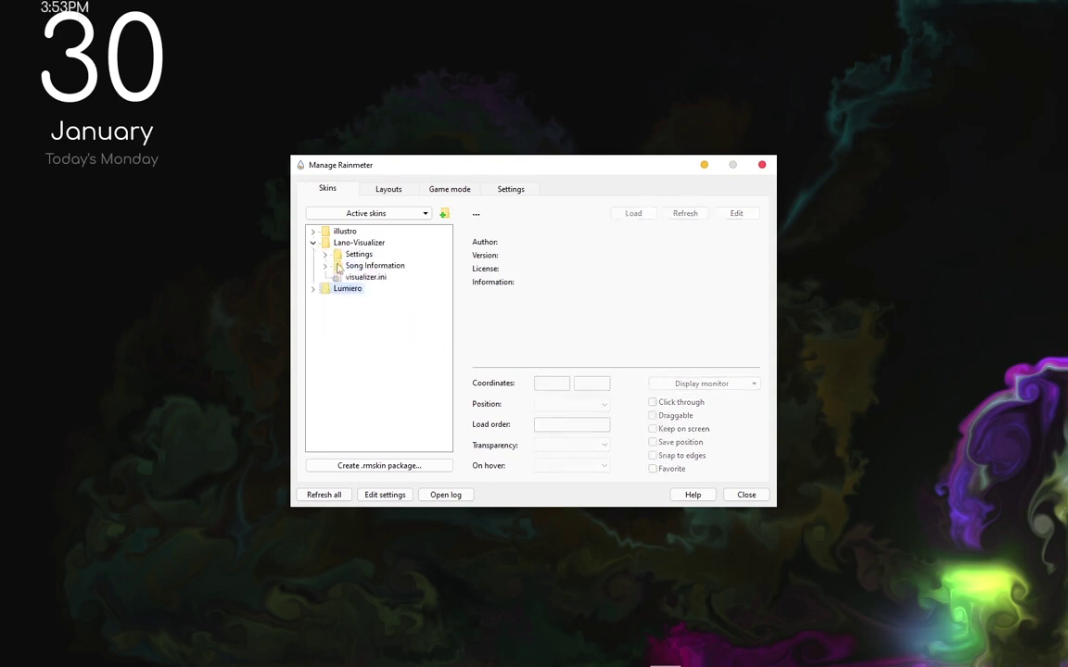
{"action": "right_click", "coordinate": [337, 279]}
{"action": "left_click", "coordinate": [369, 281]}
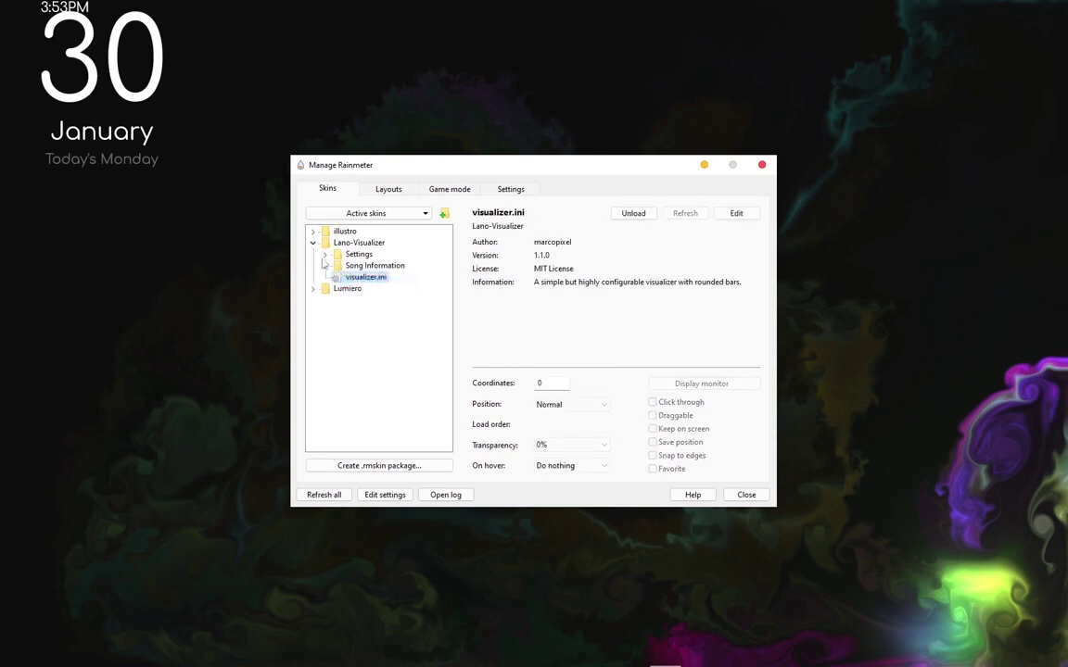
{"action": "left_click_drag", "start_coordinate": [179, 223], "coordinate": [257, 590]}
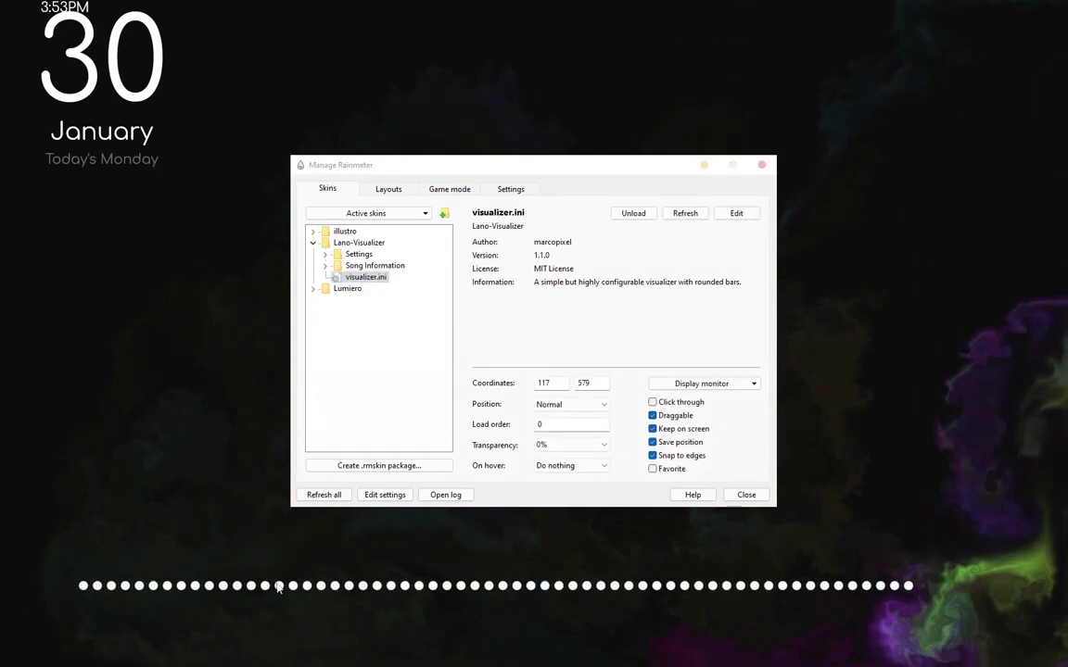
{"action": "left_click", "coordinate": [325, 254]}
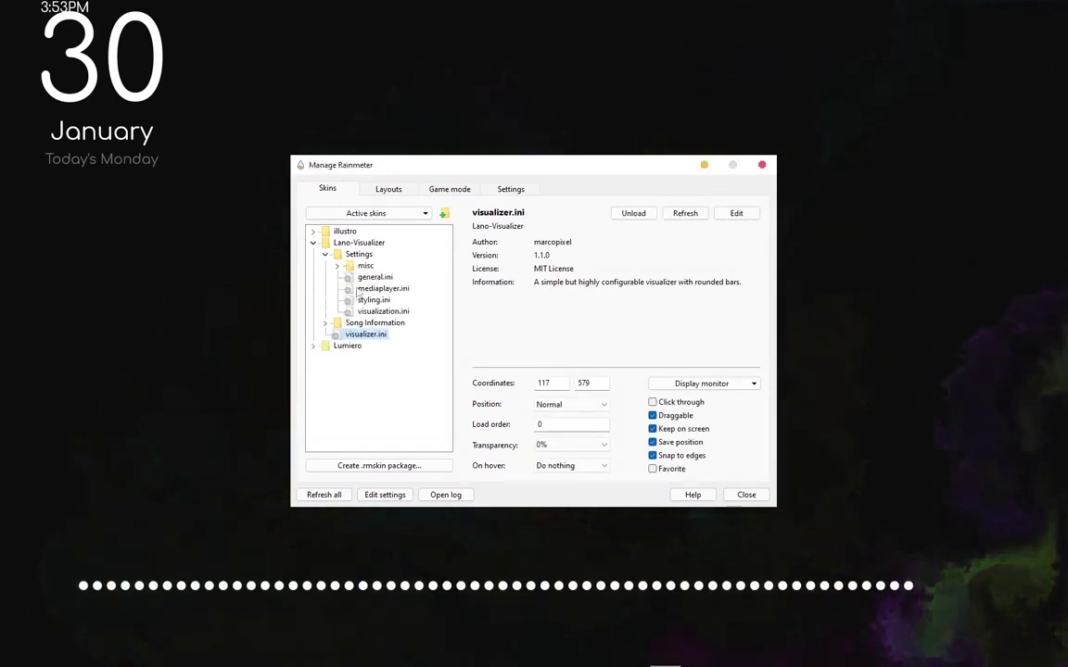
{"action": "right_click", "coordinate": [361, 278]}
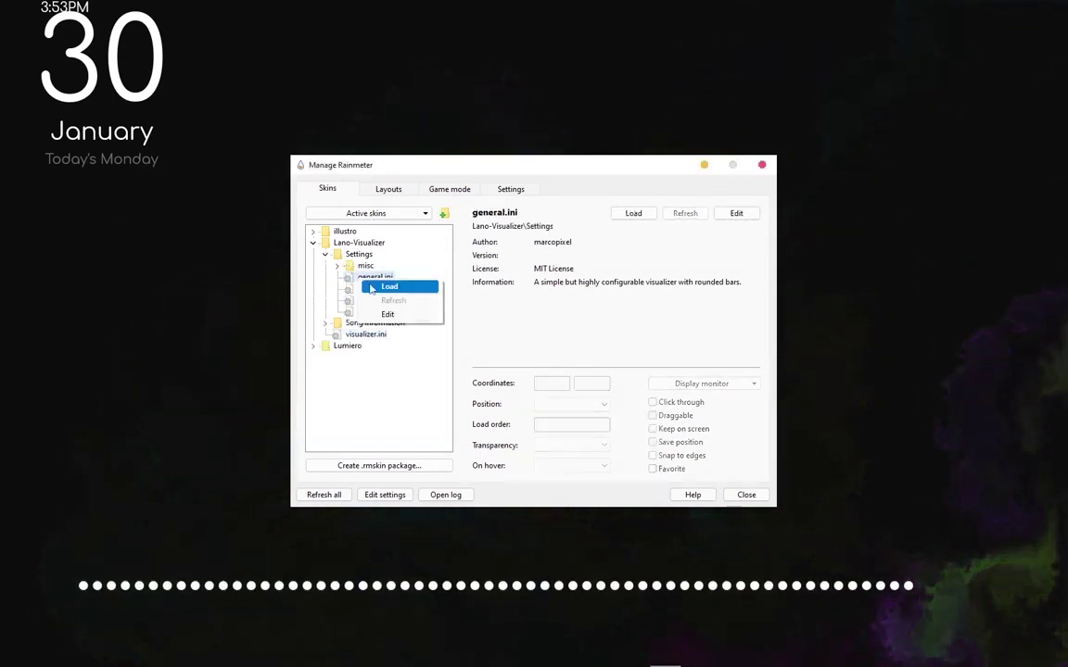
Load general.ini, set the Visualization Bar count from 31 to 54, and close the panel.
{"action": "left_click", "coordinate": [381, 286]}
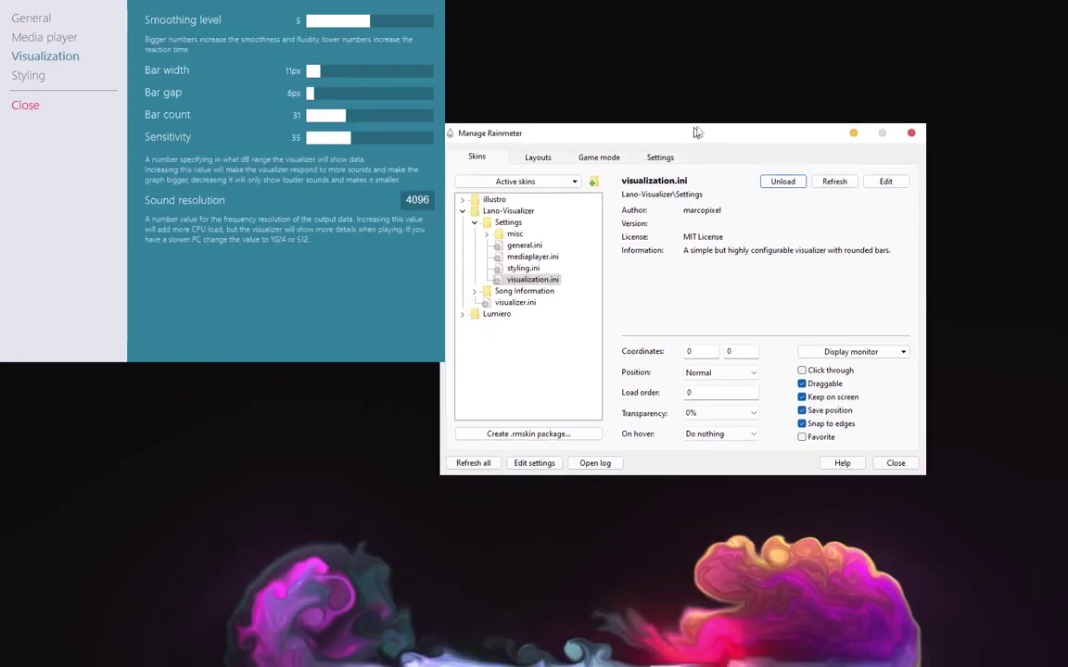
{"action": "mouse_move", "coordinate": [697, 147]}
{"action": "left_mouse_down"}
{"action": "mouse_move", "coordinate": [784, 64]}
{"action": "mouse_move", "coordinate": [778, 89]}
{"action": "left_mouse_up"}
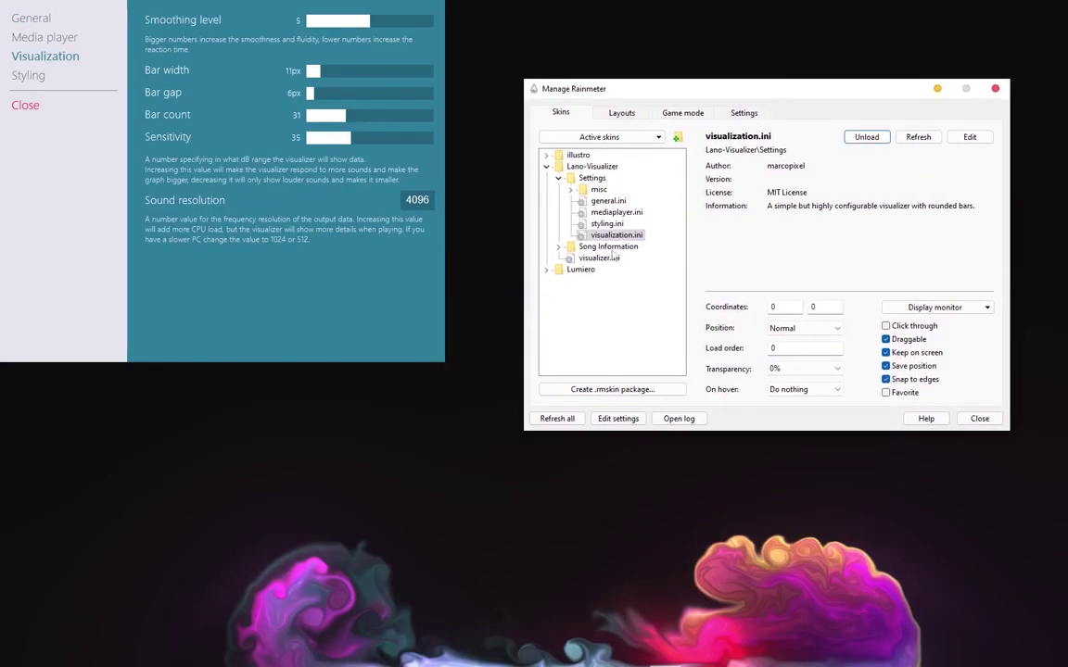
{"action": "double_click", "coordinate": [581, 259]}
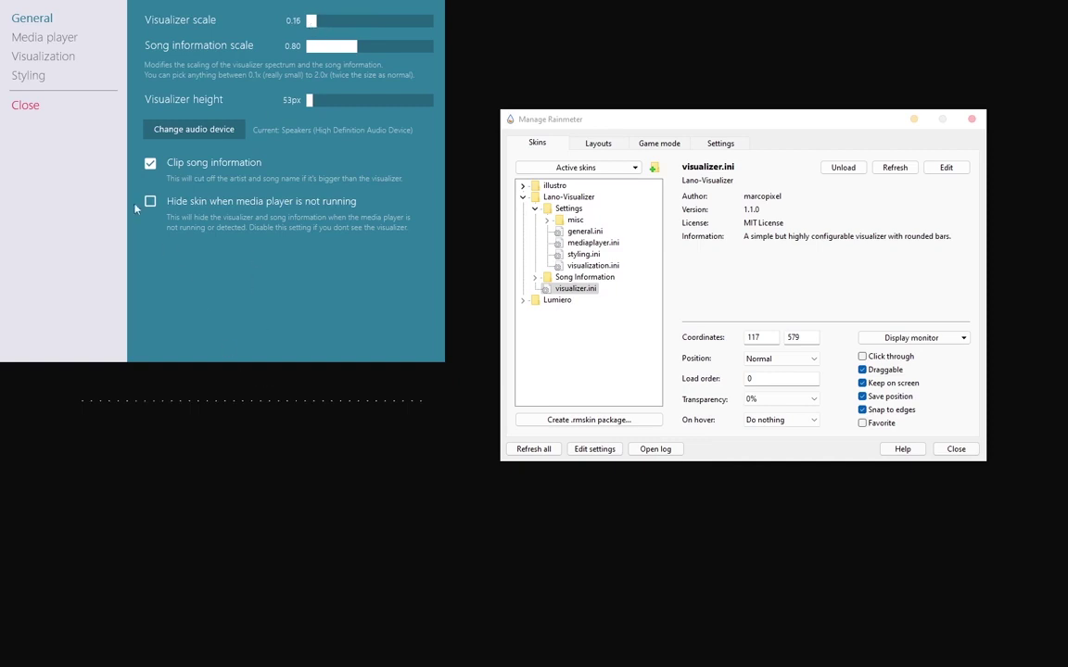
{"action": "left_click", "coordinate": [28, 75]}
{"action": "left_click", "coordinate": [43, 56]}
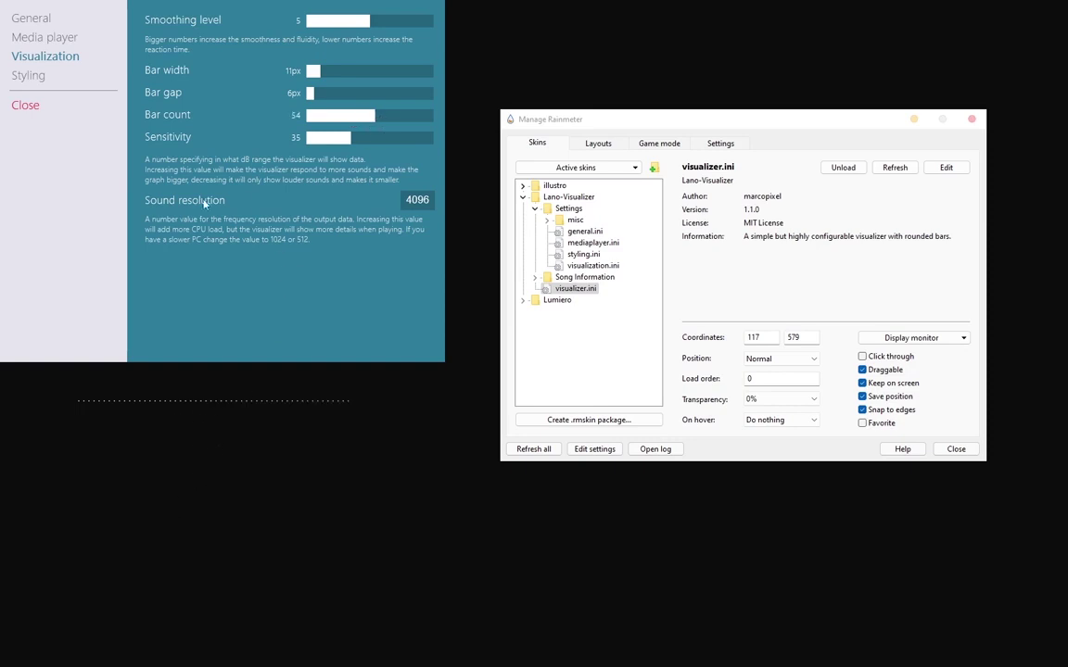
{"action": "left_click", "coordinate": [26, 108]}
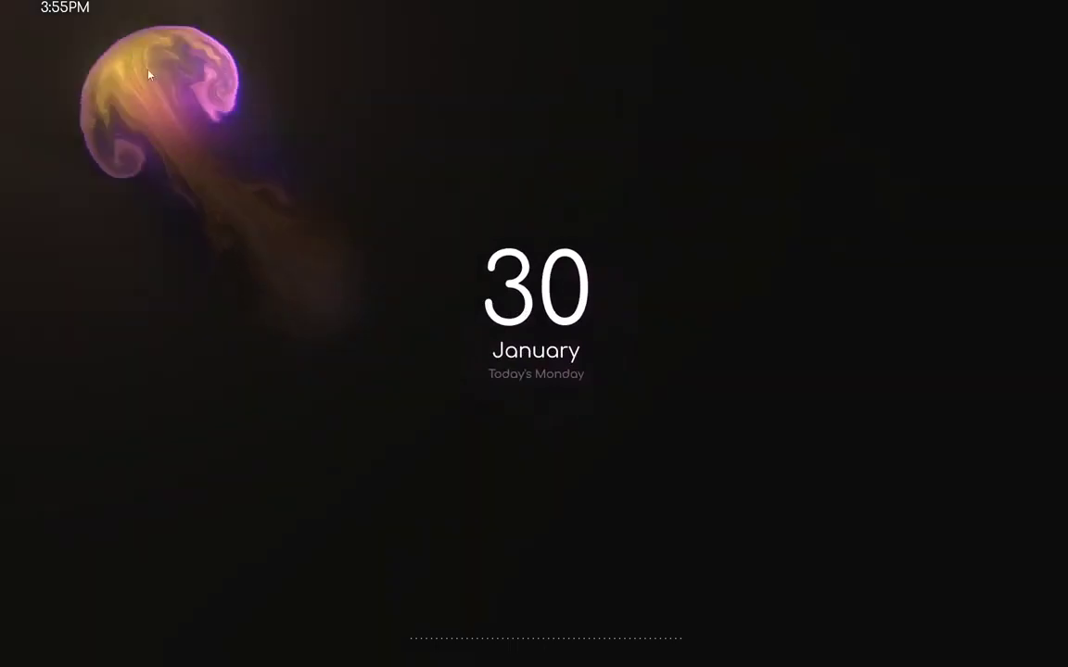
Drag the 3:55PM clock widget to sit just above the centred 30 January date.
{"action": "mouse_move", "coordinate": [83, 10]}
{"action": "left_mouse_down"}
{"action": "mouse_move", "coordinate": [472, 160]}
{"action": "mouse_move", "coordinate": [529, 228]}
{"action": "left_mouse_up"}
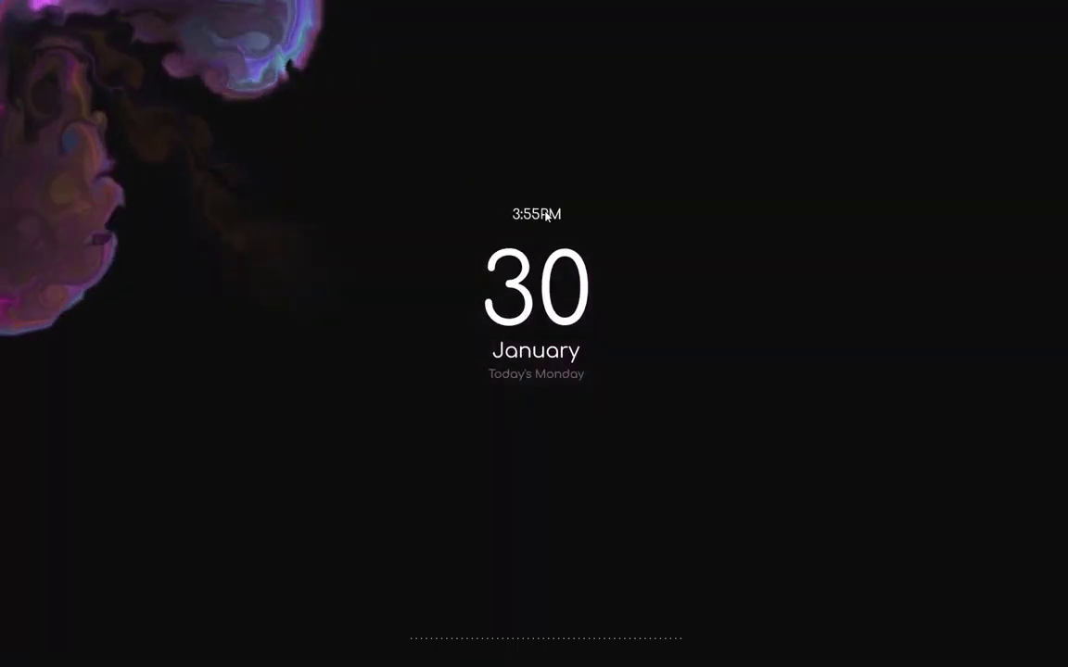